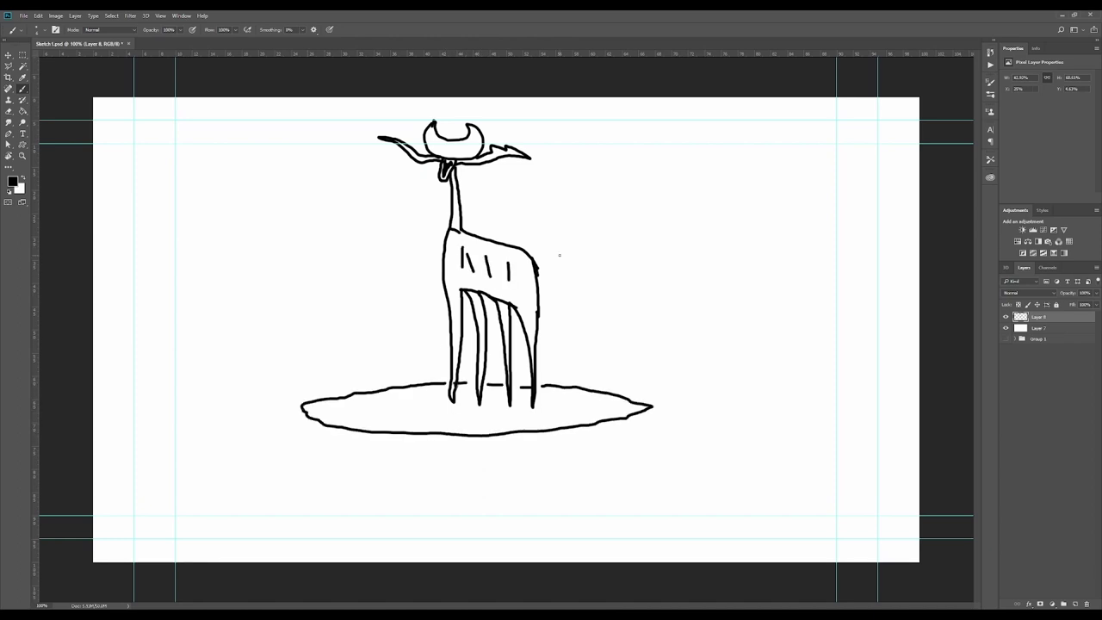
- Scale the beast and pool sketch down slightly and fill in the small mounted rider as a solid black silhouette
{"action": "left_click_drag", "start_coordinate": [300, 119], "coordinate": [311, 112]}
{"action": "left_click_drag", "start_coordinate": [653, 118], "coordinate": [640, 113]}
{"action": "key", "text": "Return"}
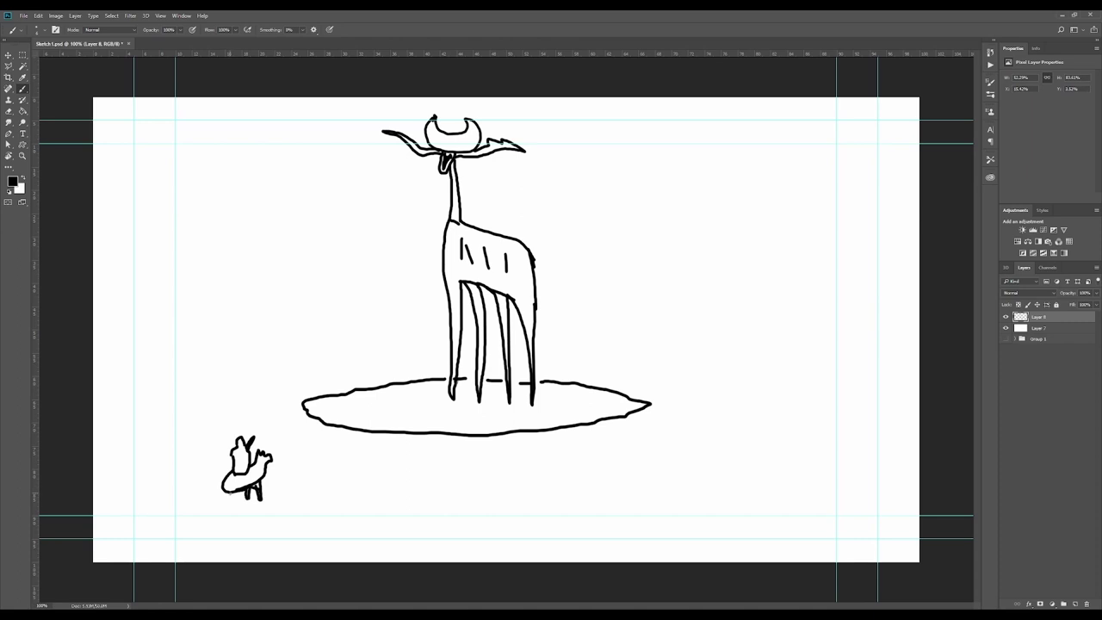
{"action": "mouse_move", "coordinate": [227, 482]}
{"action": "left_mouse_down"}
{"action": "mouse_move", "coordinate": [268, 457]}
{"action": "mouse_move", "coordinate": [248, 470]}
{"action": "mouse_move", "coordinate": [240, 442]}
{"action": "left_mouse_up"}
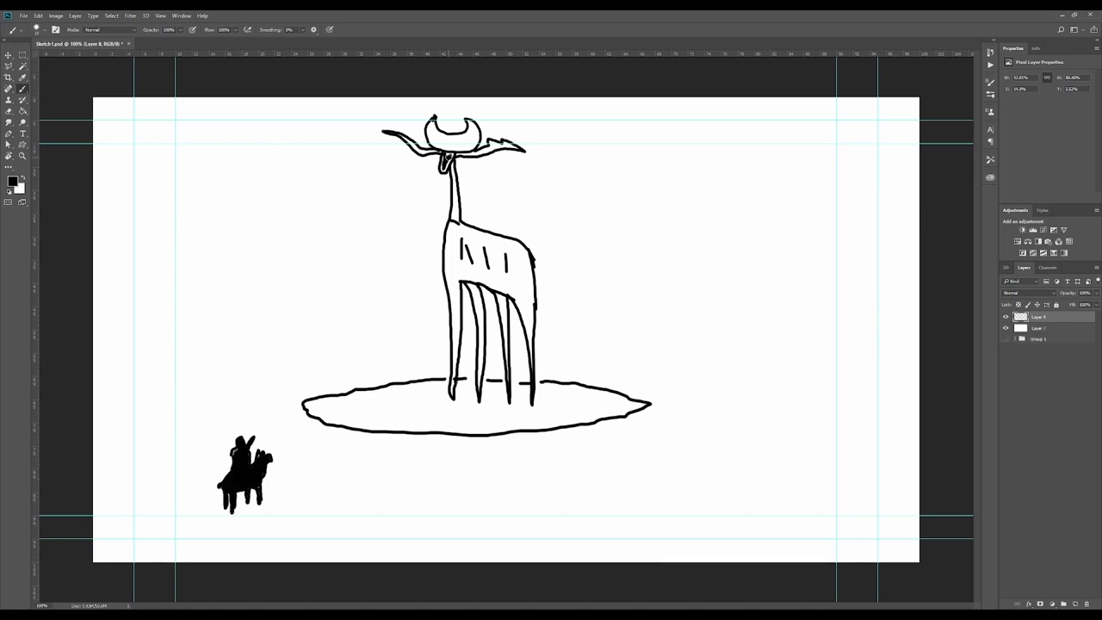
- Draw a foreground tree trunk with forked branches on the canvas's left side and a sloping bank outline in the lower right corner
{"action": "left_click_drag", "start_coordinate": [153, 132], "coordinate": [205, 558]}
{"action": "left_click_drag", "start_coordinate": [222, 152], "coordinate": [148, 264]}
{"action": "left_click_drag", "start_coordinate": [153, 224], "coordinate": [229, 143]}
{"action": "left_click_drag", "start_coordinate": [191, 97], "coordinate": [151, 179]}
{"action": "left_click_drag", "start_coordinate": [911, 369], "coordinate": [761, 561]}
- On a new layer, sketch the horizon line on both sides of the beast and small puddles in the right distance
{"action": "key", "text": "ctrl+shift+alt+n"}
{"action": "left_click_drag", "start_coordinate": [160, 380], "coordinate": [435, 338]}
{"action": "left_click_drag", "start_coordinate": [544, 338], "coordinate": [650, 354]}
{"action": "left_click_drag", "start_coordinate": [672, 361], "coordinate": [764, 361]}
{"action": "left_click_drag", "start_coordinate": [723, 328], "coordinate": [785, 335]}
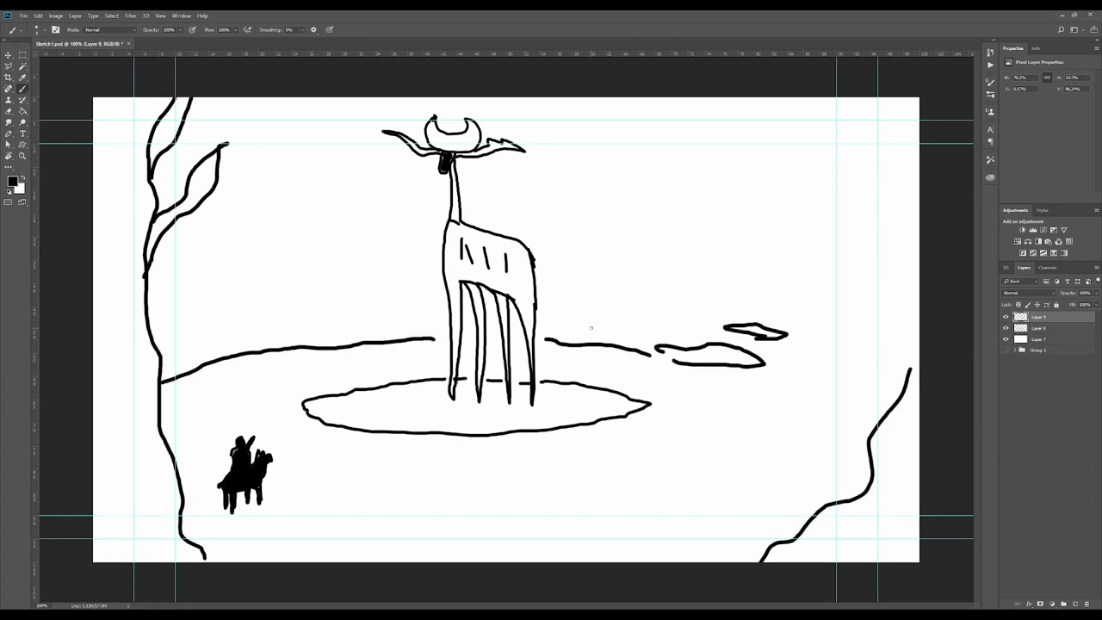
{"action": "left_click_drag", "start_coordinate": [574, 326], "coordinate": [716, 330]}
{"action": "left_click_drag", "start_coordinate": [820, 350], "coordinate": [883, 359]}
- On a new layer, draw long diagonal light rays descending around the beast and lower the layer's opacity
{"action": "key", "text": "ctrl+shift+alt+n"}
{"action": "left_click_drag", "start_coordinate": [347, 97], "coordinate": [283, 328]}
{"action": "left_click_drag", "start_coordinate": [404, 98], "coordinate": [374, 393]}
{"action": "left_click_drag", "start_coordinate": [558, 97], "coordinate": [625, 387]}
{"action": "left_click_drag", "start_coordinate": [614, 97], "coordinate": [740, 413]}
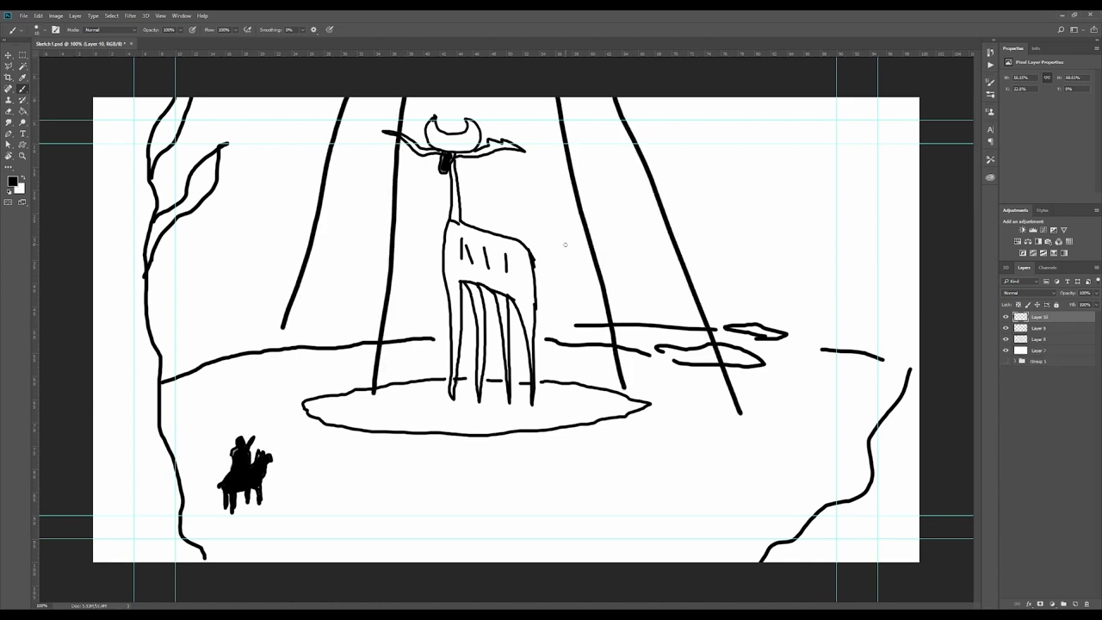
{"action": "left_click_drag", "start_coordinate": [492, 97], "coordinate": [508, 157]}
{"action": "left_click_drag", "start_coordinate": [524, 203], "coordinate": [596, 436]}
{"action": "left_click_drag", "start_coordinate": [1096, 293], "coordinate": [1054, 303]}
- On a new layer beneath the light rays, paint a row of thick vertical black tree trunks with a soft brush
{"action": "left_click", "coordinate": [1075, 603]}
{"action": "key", "text": "ctrl+bracketleft"}
{"action": "left_click_drag", "start_coordinate": [191, 360], "coordinate": [198, 231]}
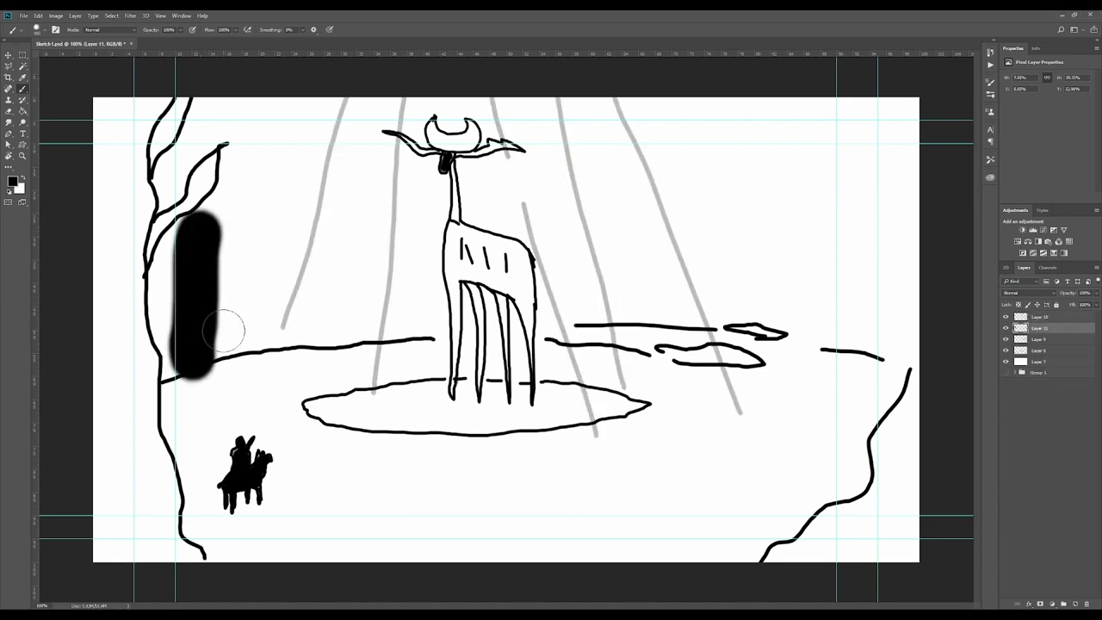
{"action": "left_click_drag", "start_coordinate": [262, 332], "coordinate": [269, 99]}
{"action": "left_click_drag", "start_coordinate": [357, 327], "coordinate": [363, 99]}
{"action": "left_click_drag", "start_coordinate": [429, 327], "coordinate": [435, 99]}
{"action": "left_click_drag", "start_coordinate": [572, 302], "coordinate": [573, 99]}
{"action": "left_click_drag", "start_coordinate": [676, 297], "coordinate": [661, 99]}
{"action": "left_click_drag", "start_coordinate": [770, 301], "coordinate": [757, 99]}
{"action": "left_click_drag", "start_coordinate": [823, 108], "coordinate": [854, 332]}
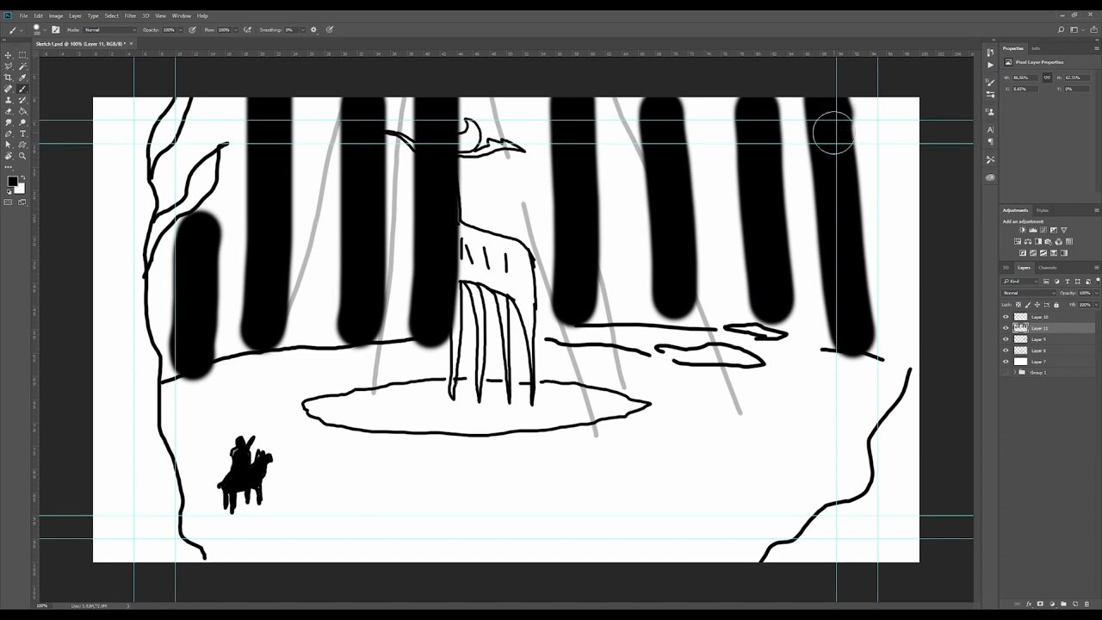
- On another new layer, paint five thinner trunks between the thick ones and reduce the layer's opacity to a faint tone
{"action": "key", "text": "ctrl+shift+alt+n"}
{"action": "left_click_drag", "start_coordinate": [325, 99], "coordinate": [322, 321]}
{"action": "left_click_drag", "start_coordinate": [225, 117], "coordinate": [222, 324]}
{"action": "left_click_drag", "start_coordinate": [613, 124], "coordinate": [626, 311]}
{"action": "left_click_drag", "start_coordinate": [711, 133], "coordinate": [723, 341]}
{"action": "left_click_drag", "start_coordinate": [796, 129], "coordinate": [811, 357]}
{"action": "left_click_drag", "start_coordinate": [1096, 292], "coordinate": [1058, 308]}
- Create a new layer above the others and dab grey, brown, blue and yellow swatches near the canvas's bottom edge
{"action": "key", "text": "ctrl+shift+alt+n"}
{"action": "key", "text": "ctrl+bracketright"}
{"action": "key", "text": "b"}
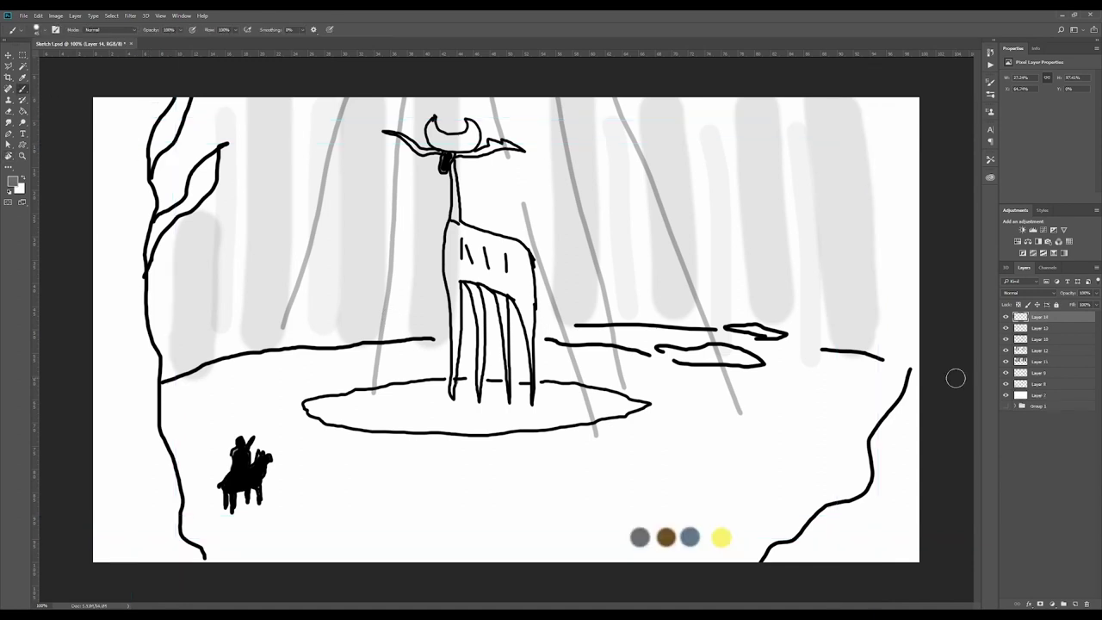
- On a new layer, paint the left foreground tree and its branches with the brown swatch colour using an enlarged brush
{"action": "key", "text": "ctrl+shift+alt+n"}
{"action": "left_click", "coordinate": [666, 537], "text": "alt"}
{"action": "key", "text": "bracketright"}
{"action": "key", "text": "bracketright"}
{"action": "key", "text": "bracketright"}
{"action": "key", "text": "bracketright"}
{"action": "key", "text": "bracketright"}
{"action": "key", "text": "bracketright"}
{"action": "key", "text": "bracketright"}
{"action": "mouse_move", "coordinate": [111, 101]}
{"action": "left_mouse_down"}
{"action": "mouse_move", "coordinate": [94, 256]}
{"action": "mouse_move", "coordinate": [152, 534]}
{"action": "mouse_move", "coordinate": [123, 227]}
{"action": "mouse_move", "coordinate": [211, 162]}
{"action": "left_mouse_up"}
- Set the brown layer's blend mode to Normal, move it beneath the sketch layers and reduce the brush size
{"action": "left_click", "coordinate": [1042, 293]}
{"action": "left_click", "coordinate": [1043, 322]}
{"action": "key", "text": "bracketleft"}
{"action": "key", "text": "bracketleft"}
{"action": "key", "text": "bracketleft"}
{"action": "key", "text": "bracketleft"}
{"action": "key", "text": "bracketleft"}
{"action": "key", "text": "bracketleft"}
{"action": "key", "text": "bracketleft"}
{"action": "key", "text": "shift+alt+n"}
{"action": "key", "text": "ctrl+shift+bracketleft"}
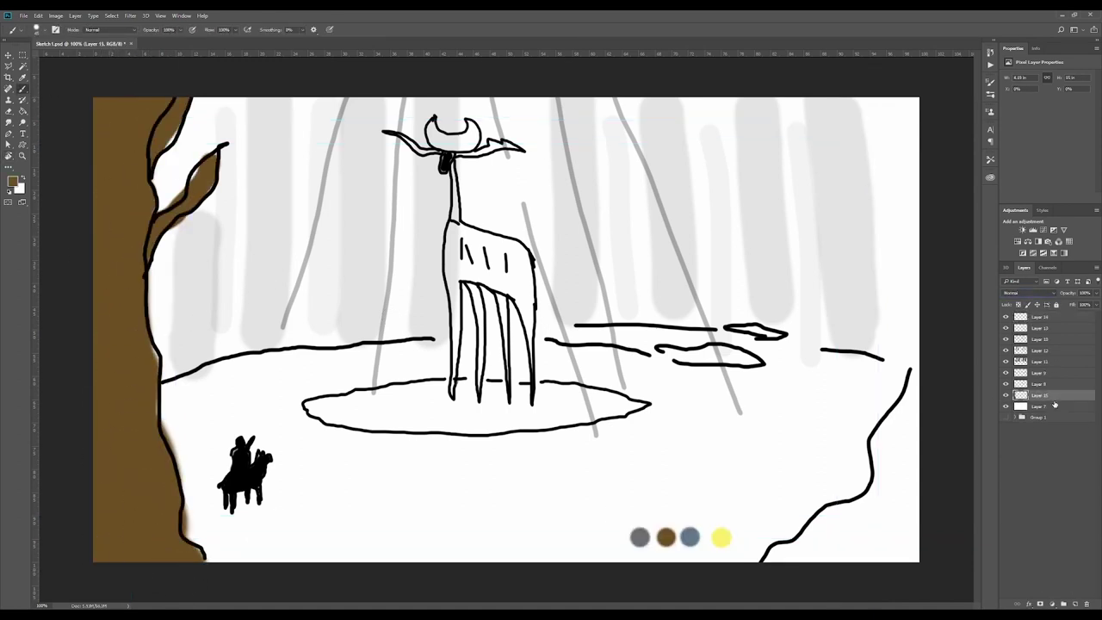
- Paint the right foreground bank brown, and shade the tree and bank with darker brown on a new layer
{"action": "left_click_drag", "start_coordinate": [904, 418], "coordinate": [861, 551]}
{"action": "mouse_move", "coordinate": [909, 379]}
{"action": "left_mouse_down"}
{"action": "mouse_move", "coordinate": [807, 542]}
{"action": "mouse_move", "coordinate": [770, 555]}
{"action": "left_mouse_up"}
{"action": "key", "text": "ctrl+shift+alt+n"}
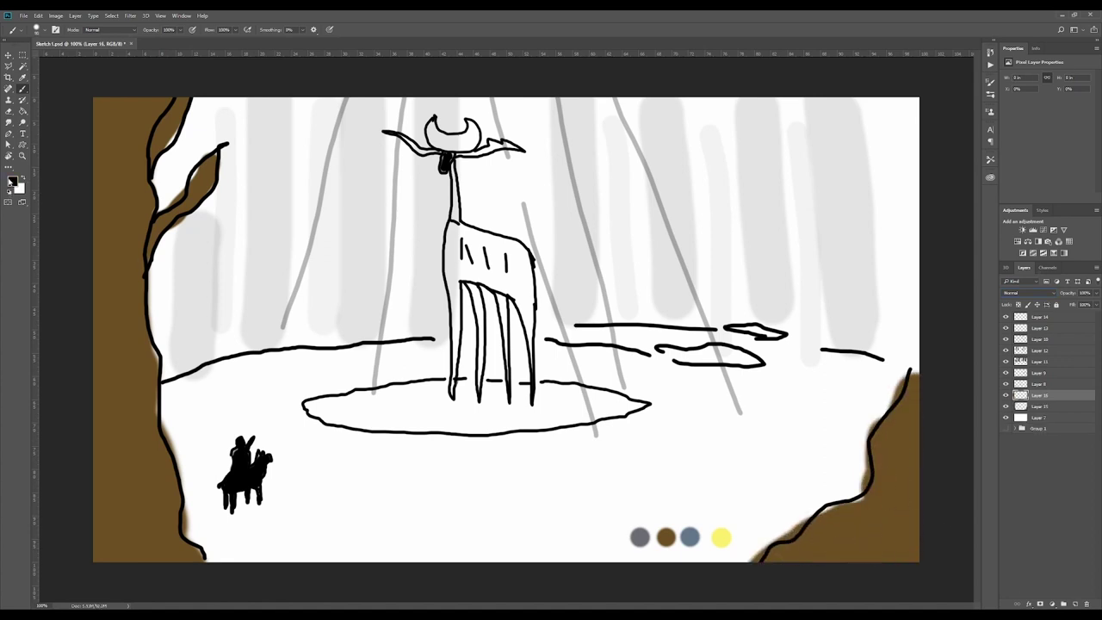
{"action": "left_click", "coordinate": [12, 181]}
{"action": "left_click_drag", "start_coordinate": [122, 119], "coordinate": [114, 547]}
{"action": "left_click_drag", "start_coordinate": [140, 360], "coordinate": [140, 385]}
{"action": "left_click_drag", "start_coordinate": [157, 489], "coordinate": [156, 532]}
{"action": "left_click_drag", "start_coordinate": [902, 427], "coordinate": [861, 532]}
{"action": "left_click_drag", "start_coordinate": [113, 310], "coordinate": [113, 458]}
- On a new layer, paint the central pool and the distant puddles blue with a smaller brush
{"action": "left_click", "coordinate": [1076, 604]}
{"action": "key", "text": "bracketleft"}
{"action": "key", "text": "bracketleft"}
{"action": "key", "text": "bracketleft"}
{"action": "mouse_move", "coordinate": [311, 406]}
{"action": "left_mouse_down"}
{"action": "mouse_move", "coordinate": [466, 391]}
{"action": "mouse_move", "coordinate": [406, 410]}
{"action": "left_mouse_up"}
{"action": "left_click_drag", "start_coordinate": [676, 353], "coordinate": [739, 354]}
{"action": "left_click_drag", "start_coordinate": [734, 328], "coordinate": [758, 330]}
{"action": "key", "text": "bracketright"}
{"action": "key", "text": "bracketright"}
{"action": "key", "text": "bracketright"}
{"action": "key", "text": "bracketright"}
{"action": "key", "text": "bracketright"}
{"action": "left_click_drag", "start_coordinate": [299, 135], "coordinate": [287, 327]}
{"action": "left_click_drag", "start_coordinate": [369, 248], "coordinate": [369, 313]}
{"action": "key", "text": "ctrl+alt+z"}
{"action": "key", "text": "ctrl+alt+z"}
{"action": "key", "text": "ctrl+alt+z"}
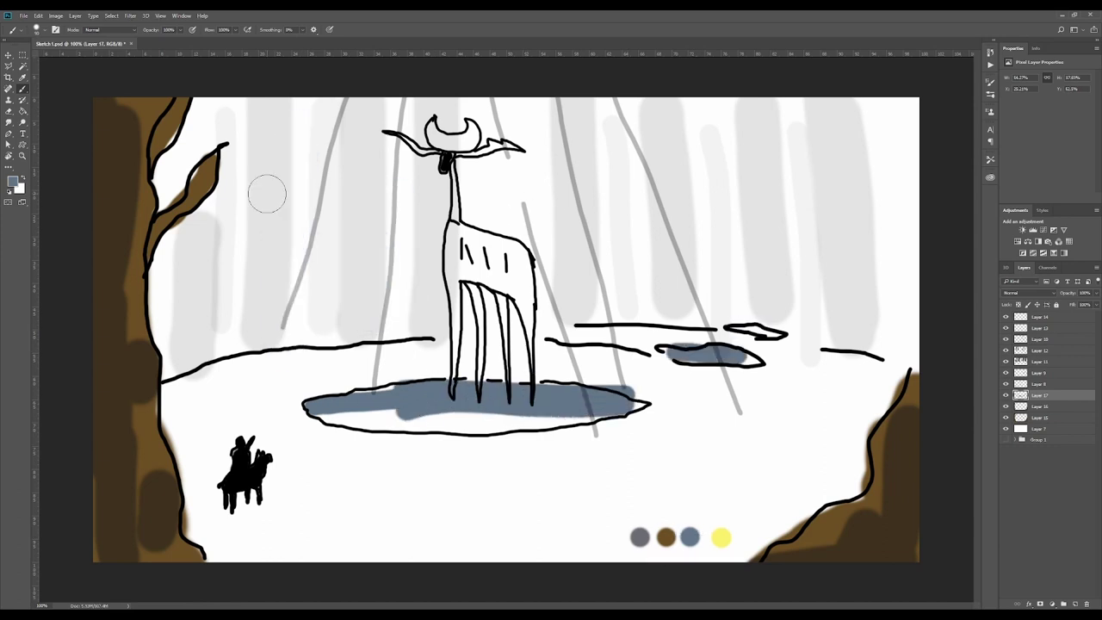
- Paint the background tree trunks and the surrounding ground in slate grey with broad brush strokes
{"action": "left_click_drag", "start_coordinate": [260, 100], "coordinate": [274, 355]}
{"action": "left_click_drag", "start_coordinate": [352, 119], "coordinate": [374, 321]}
{"action": "left_click_drag", "start_coordinate": [210, 222], "coordinate": [205, 355]}
{"action": "left_click_drag", "start_coordinate": [686, 125], "coordinate": [710, 334]}
{"action": "left_click_drag", "start_coordinate": [742, 118], "coordinate": [774, 313]}
{"action": "left_click_drag", "start_coordinate": [827, 100], "coordinate": [856, 326]}
{"action": "left_click_drag", "start_coordinate": [803, 494], "coordinate": [852, 467]}
{"action": "mouse_move", "coordinate": [811, 426]}
{"action": "left_mouse_down"}
{"action": "mouse_move", "coordinate": [839, 399]}
{"action": "mouse_move", "coordinate": [516, 482]}
{"action": "mouse_move", "coordinate": [224, 379]}
{"action": "mouse_move", "coordinate": [215, 525]}
{"action": "mouse_move", "coordinate": [802, 360]}
{"action": "left_mouse_up"}
{"action": "left_click_drag", "start_coordinate": [779, 108], "coordinate": [809, 280]}
- On a new layer, paint the forest backdrop on both sides of the beast dark green
{"action": "left_click", "coordinate": [1074, 604]}
{"action": "key", "text": "i"}
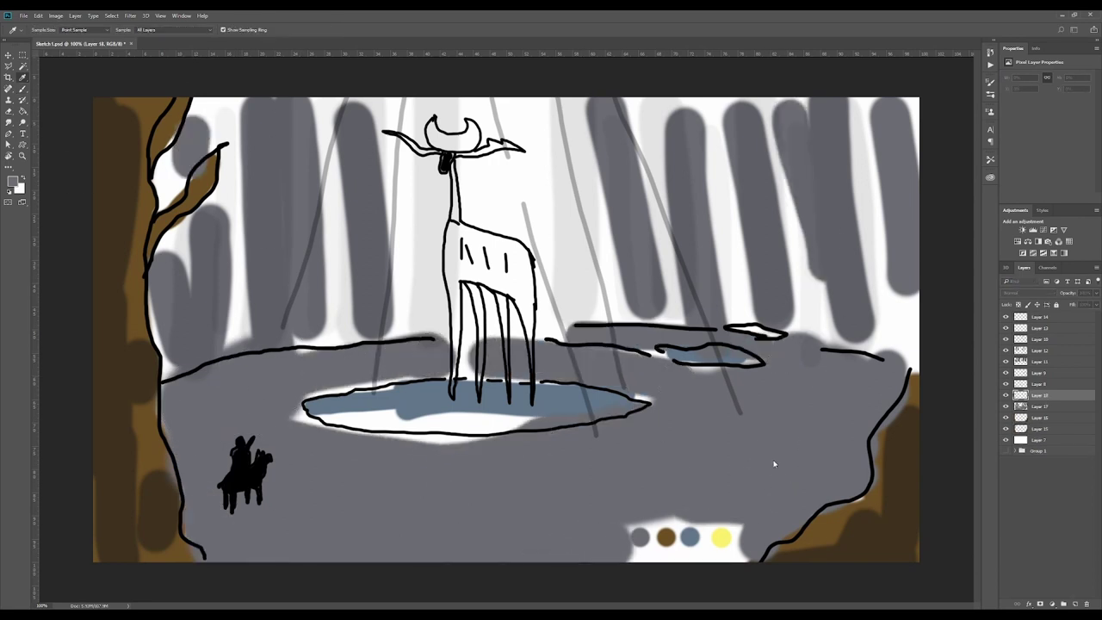
{"action": "left_click", "coordinate": [769, 462]}
{"action": "mouse_move", "coordinate": [303, 105]}
{"action": "left_mouse_down"}
{"action": "mouse_move", "coordinate": [207, 247]}
{"action": "mouse_move", "coordinate": [182, 155]}
{"action": "left_mouse_up"}
{"action": "mouse_move", "coordinate": [633, 108]}
{"action": "left_mouse_down"}
{"action": "mouse_move", "coordinate": [689, 260]}
{"action": "mouse_move", "coordinate": [743, 115]}
{"action": "left_mouse_up"}
- Sample the yellow swatch and paint rim light along the left tree's branches and trunk and the right bank's edge
{"action": "left_click", "coordinate": [721, 538], "text": "alt"}
{"action": "left_click_drag", "start_coordinate": [185, 100], "coordinate": [150, 202]}
{"action": "mouse_move", "coordinate": [215, 164]}
{"action": "left_mouse_down"}
{"action": "mouse_move", "coordinate": [150, 362]}
{"action": "mouse_move", "coordinate": [170, 498]}
{"action": "left_mouse_up"}
{"action": "left_click_drag", "start_coordinate": [905, 380], "coordinate": [800, 560]}
- Paint a soft yellow glow over the beast and pool area, using a large brush at 20% opacity
{"action": "mouse_move", "coordinate": [431, 129]}
{"action": "left_mouse_down"}
{"action": "mouse_move", "coordinate": [473, 138]}
{"action": "mouse_move", "coordinate": [559, 216]}
{"action": "mouse_move", "coordinate": [469, 431]}
{"action": "left_mouse_up"}
{"action": "key", "text": "2"}
{"action": "key", "text": "bracketright"}
{"action": "key", "text": "bracketright"}
{"action": "key", "text": "bracketright"}
{"action": "key", "text": "bracketright"}
{"action": "key", "text": "bracketright"}
{"action": "key", "text": "bracketright"}
{"action": "key", "text": "bracketleft"}
{"action": "key", "text": "bracketleft"}
{"action": "key", "text": "bracketleft"}
{"action": "key", "text": "bracketleft"}
- On a new layer at the top of the stack, paint the beast's head, neck, body and legs solid white at full opacity
{"action": "left_click", "coordinate": [1075, 605]}
{"action": "left_click", "coordinate": [1040, 316]}
{"action": "left_click", "coordinate": [1074, 604]}
{"action": "key", "text": "0"}
{"action": "mouse_move", "coordinate": [447, 157]}
{"action": "left_mouse_down"}
{"action": "mouse_move", "coordinate": [442, 167]}
{"action": "mouse_move", "coordinate": [518, 148]}
{"action": "left_mouse_up"}
{"action": "mouse_move", "coordinate": [430, 154]}
{"action": "left_mouse_down"}
{"action": "mouse_move", "coordinate": [390, 133]}
{"action": "mouse_move", "coordinate": [457, 297]}
{"action": "mouse_move", "coordinate": [455, 403]}
{"action": "left_mouse_up"}
{"action": "left_click_drag", "start_coordinate": [478, 332], "coordinate": [478, 396]}
{"action": "mouse_move", "coordinate": [469, 285]}
{"action": "left_mouse_down"}
{"action": "mouse_move", "coordinate": [529, 236]}
{"action": "mouse_move", "coordinate": [530, 388]}
{"action": "left_mouse_up"}
{"action": "left_click_drag", "start_coordinate": [530, 345], "coordinate": [530, 408]}
{"action": "mouse_move", "coordinate": [482, 267]}
{"action": "left_mouse_down"}
{"action": "mouse_move", "coordinate": [514, 301]}
{"action": "mouse_move", "coordinate": [508, 403]}
{"action": "left_mouse_up"}
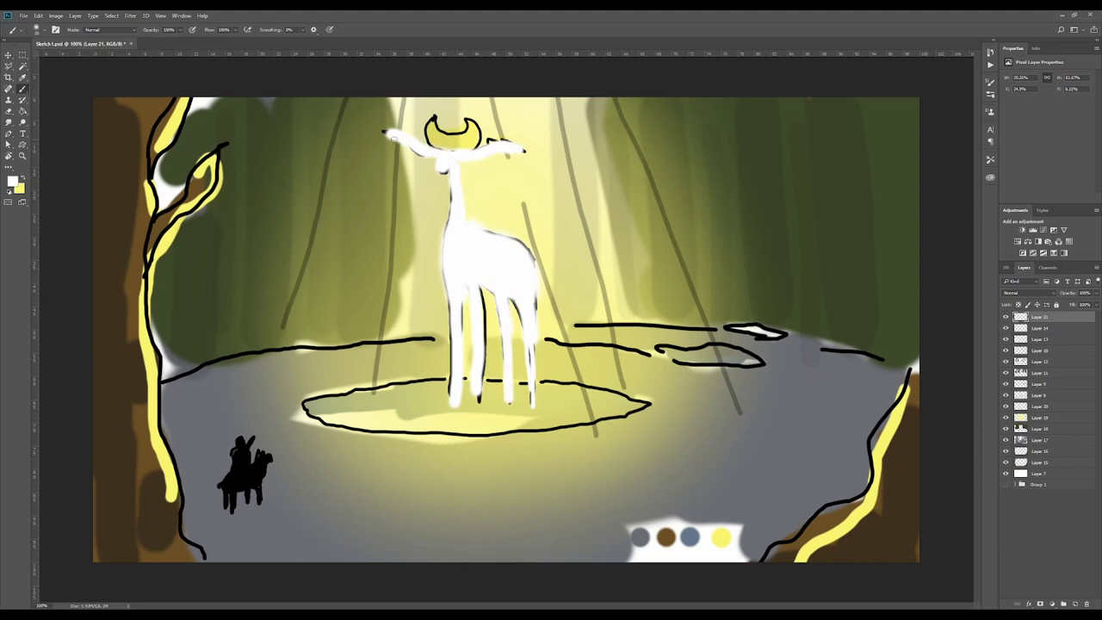
- Touch up the beast's left ear and crescent horns, adjust the layer's opacity and add a new layer
{"action": "left_click_drag", "start_coordinate": [390, 135], "coordinate": [384, 132]}
{"action": "left_click_drag", "start_coordinate": [434, 122], "coordinate": [475, 126]}
{"action": "left_click", "coordinate": [1096, 293]}
{"action": "mouse_move", "coordinate": [1093, 304]}
{"action": "left_mouse_down"}
{"action": "mouse_move", "coordinate": [1073, 305]}
{"action": "mouse_move", "coordinate": [1091, 304]}
{"action": "left_mouse_up"}
{"action": "left_click", "coordinate": [1075, 605]}
{"action": "key", "text": "m"}
- Switch to Stable Diffusion, enter the prompt "landscape painting of ancient beast, long legs, giraffe with deerlike golden horns, standing in forest…" and weight "highly detailed" at 1.3
{"action": "type", "text": "land"}
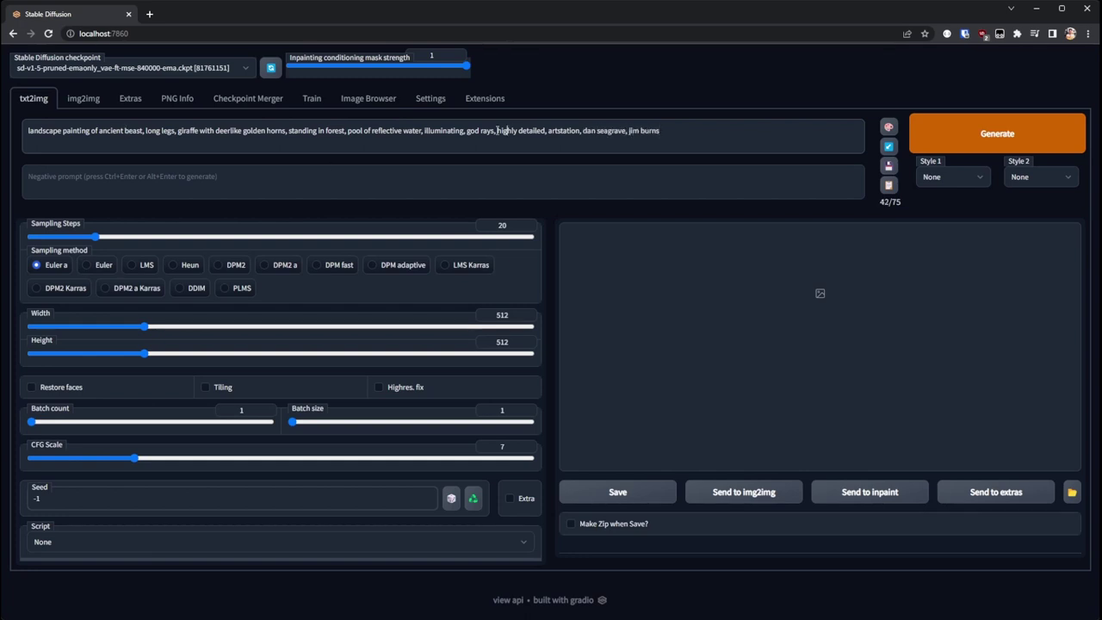
{"action": "left_click_drag", "start_coordinate": [496, 130], "coordinate": [546, 130]}
{"action": "key", "text": "ctrl+Up"}
{"action": "key", "text": "ctrl+Up"}
- Set the batch size to 12 and the CFG scale to 9.5, and generate the images
{"action": "left_click_drag", "start_coordinate": [527, 421], "coordinate": [431, 422]}
{"action": "left_click_drag", "start_coordinate": [134, 457], "coordinate": [177, 457]}
{"action": "left_click", "coordinate": [956, 133]}
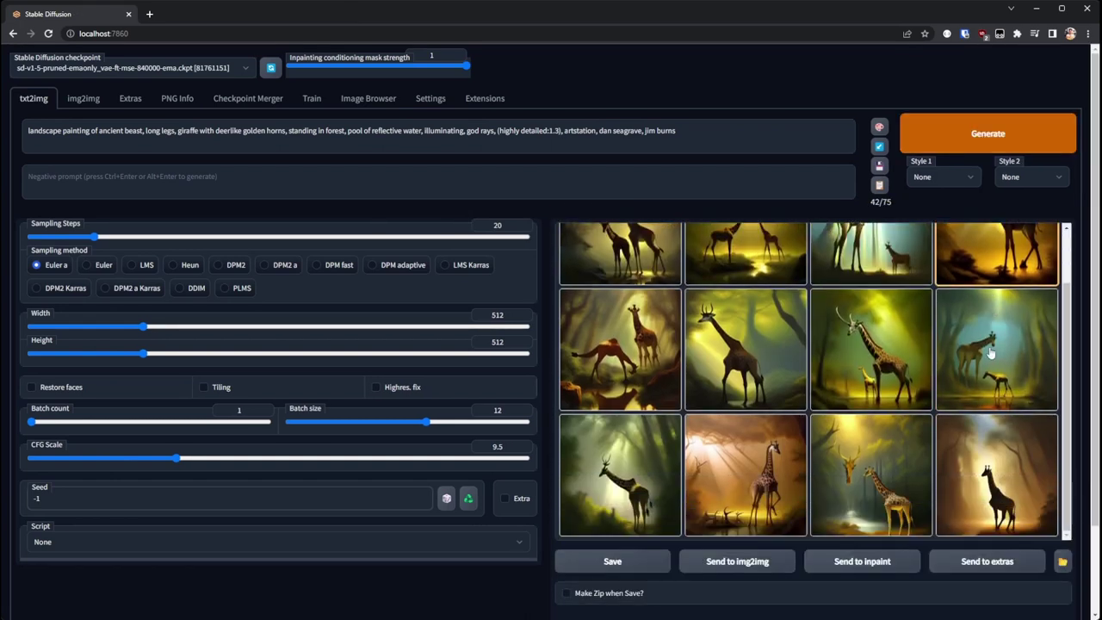
- De-emphasize the word giraffe in the prompt by enclosing it in square brackets
{"action": "left_click", "coordinate": [178, 130]}
{"action": "type", "text": "["}
{"action": "left_click", "coordinate": [201, 132]}
{"action": "type", "text": "]"}
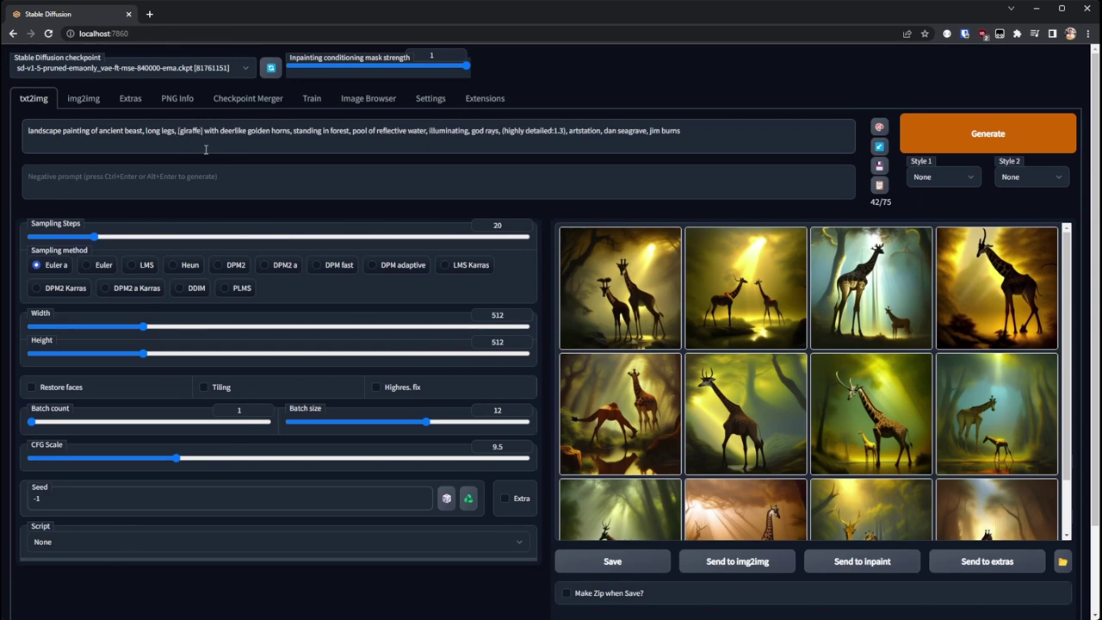
{"action": "left_click", "coordinate": [186, 184]}
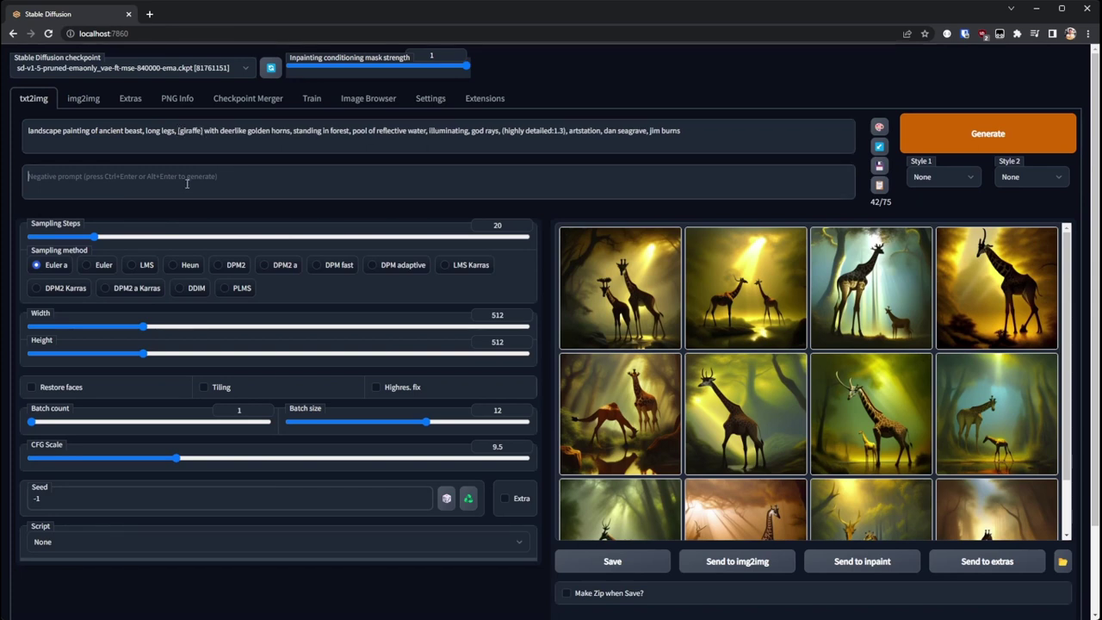
- Set the image width to 960 and generate a new batch
{"action": "left_click_drag", "start_coordinate": [142, 327], "coordinate": [254, 326]}
{"action": "left_click", "coordinate": [959, 135]}
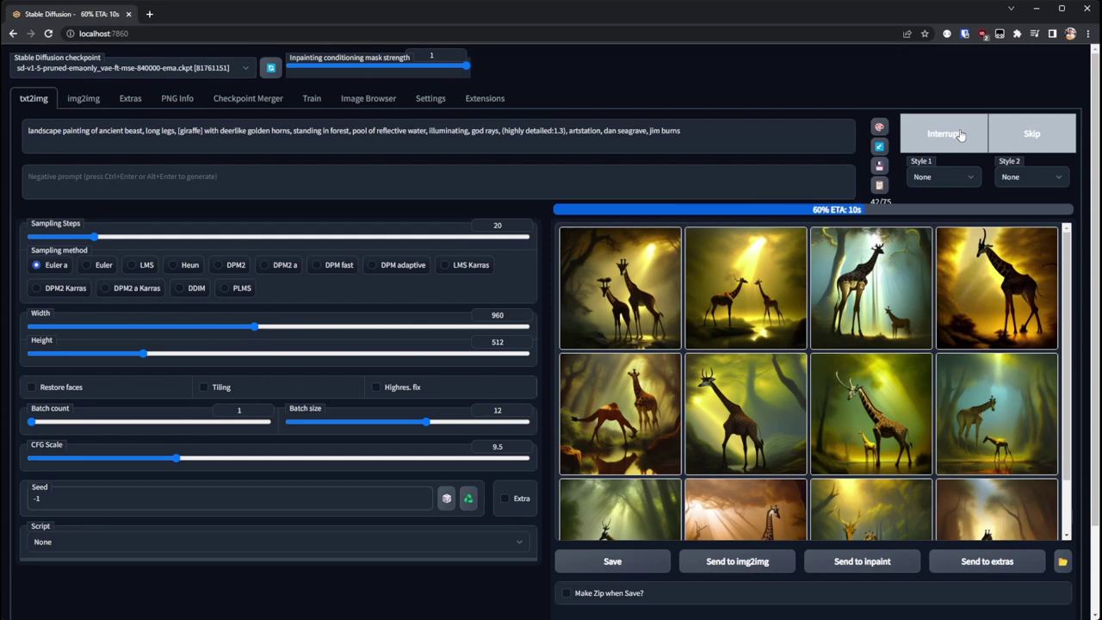
- Enlarge a generated image and browse the first batch in the full-size viewer to compare the beast designs
{"action": "left_click", "coordinate": [964, 396]}
{"action": "left_click", "coordinate": [885, 391]}
{"action": "left_click", "coordinate": [1076, 324]}
{"action": "left_click", "coordinate": [1076, 323]}
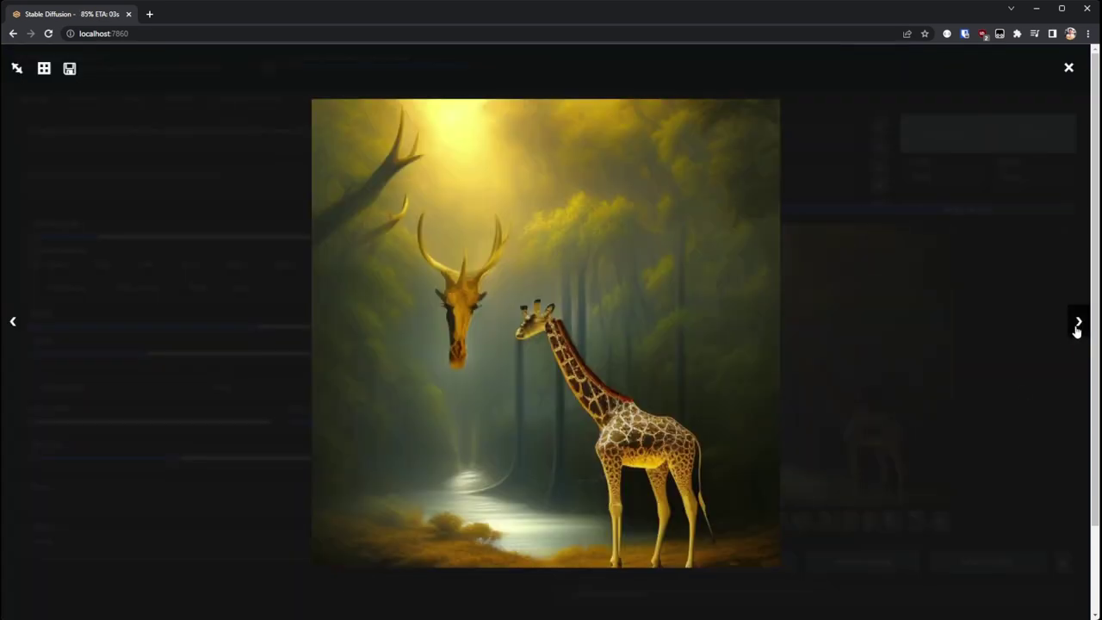
{"action": "left_click", "coordinate": [1076, 324]}
{"action": "left_click", "coordinate": [1076, 324]}
{"action": "left_click", "coordinate": [1076, 326]}
{"action": "left_click", "coordinate": [1076, 325]}
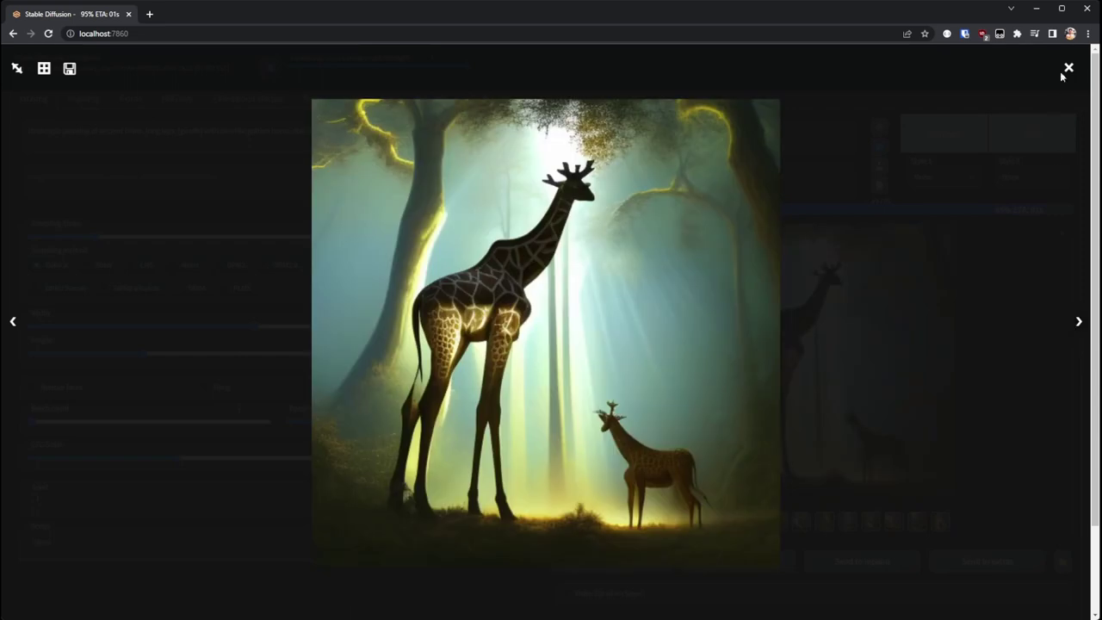
- Browse the new 960-pixel-wide batch in the full-size viewer to compare the horned beast designs and forest compositions
{"action": "left_click", "coordinate": [1068, 67]}
{"action": "left_click", "coordinate": [1060, 232]}
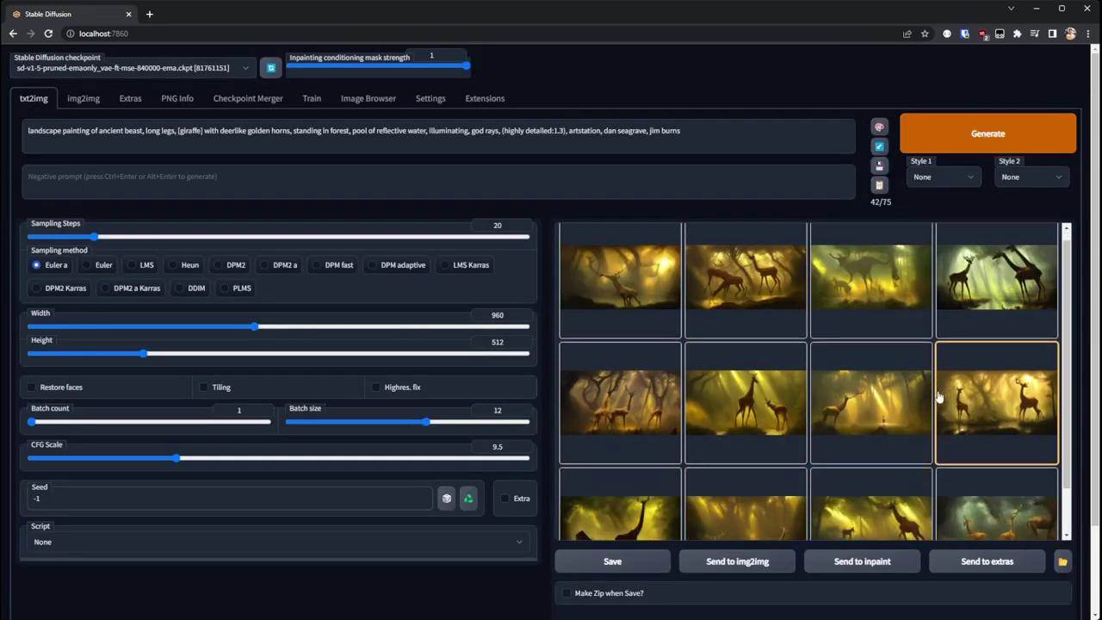
{"action": "left_click", "coordinate": [901, 402]}
{"action": "left_click", "coordinate": [901, 402]}
{"action": "left_click", "coordinate": [1077, 324]}
{"action": "left_click", "coordinate": [1078, 324]}
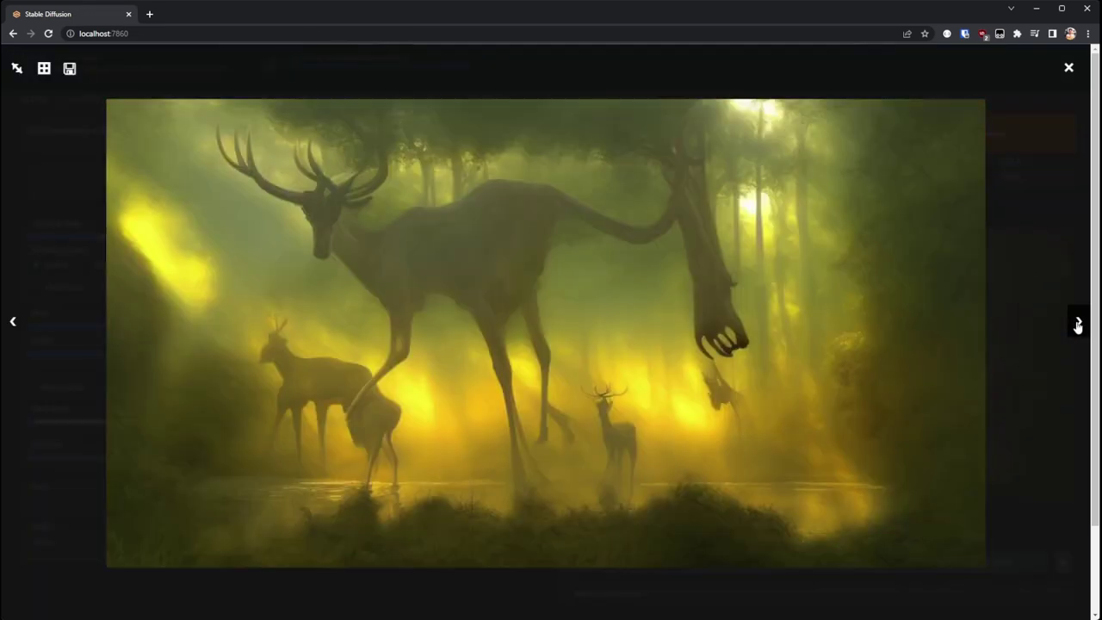
{"action": "left_click", "coordinate": [1078, 323]}
{"action": "left_click", "coordinate": [1078, 324]}
{"action": "left_click", "coordinate": [1078, 323]}
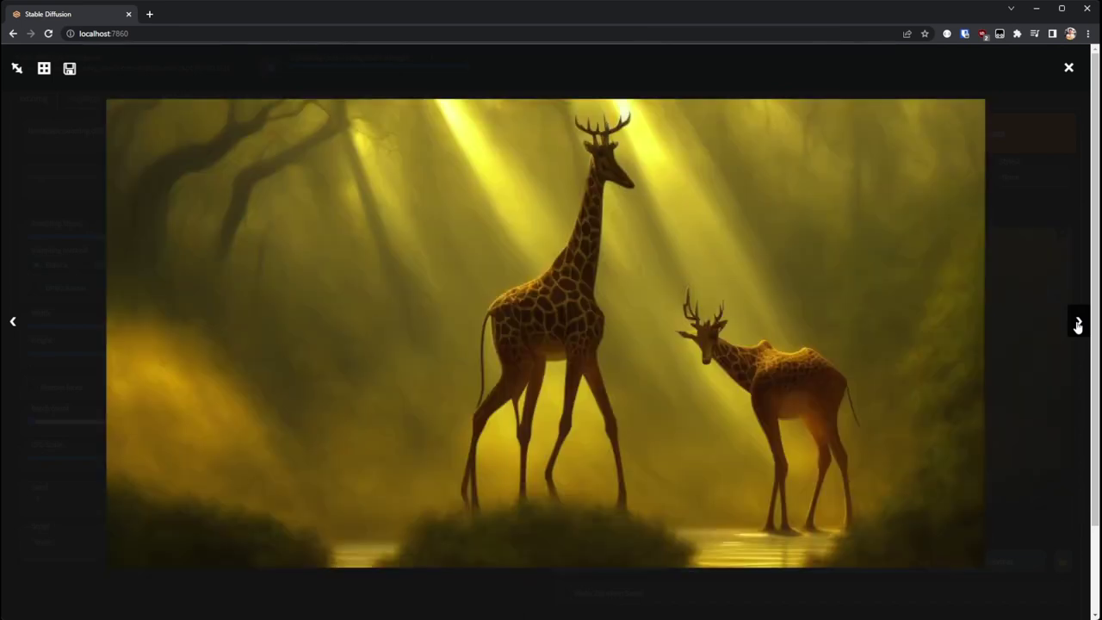
{"action": "left_click", "coordinate": [1077, 323]}
{"action": "left_click", "coordinate": [1078, 324]}
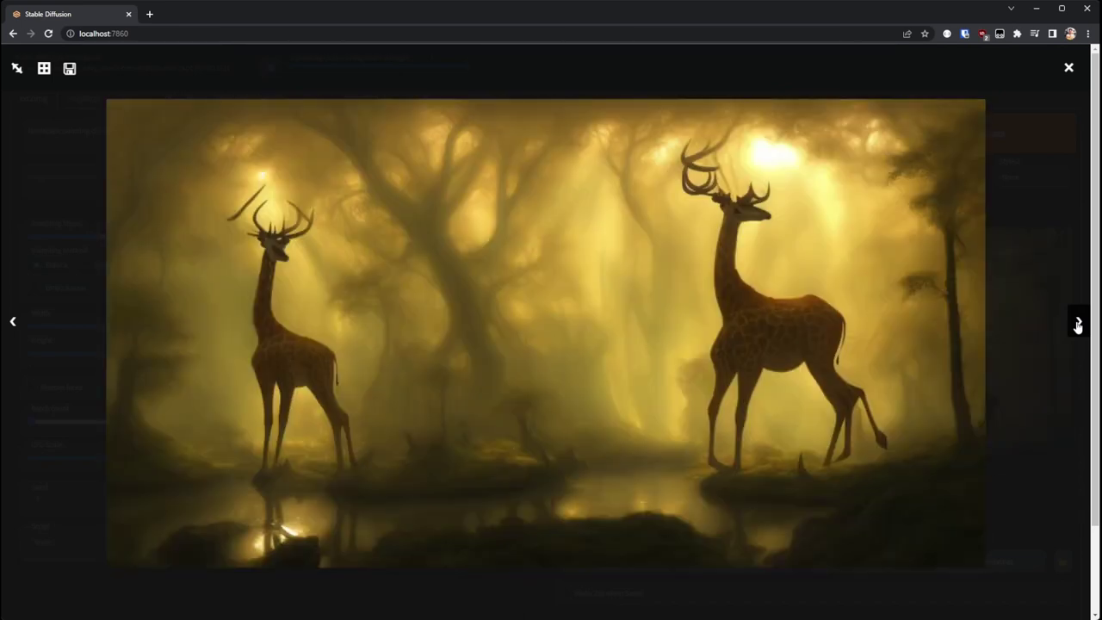
{"action": "left_click", "coordinate": [1078, 323]}
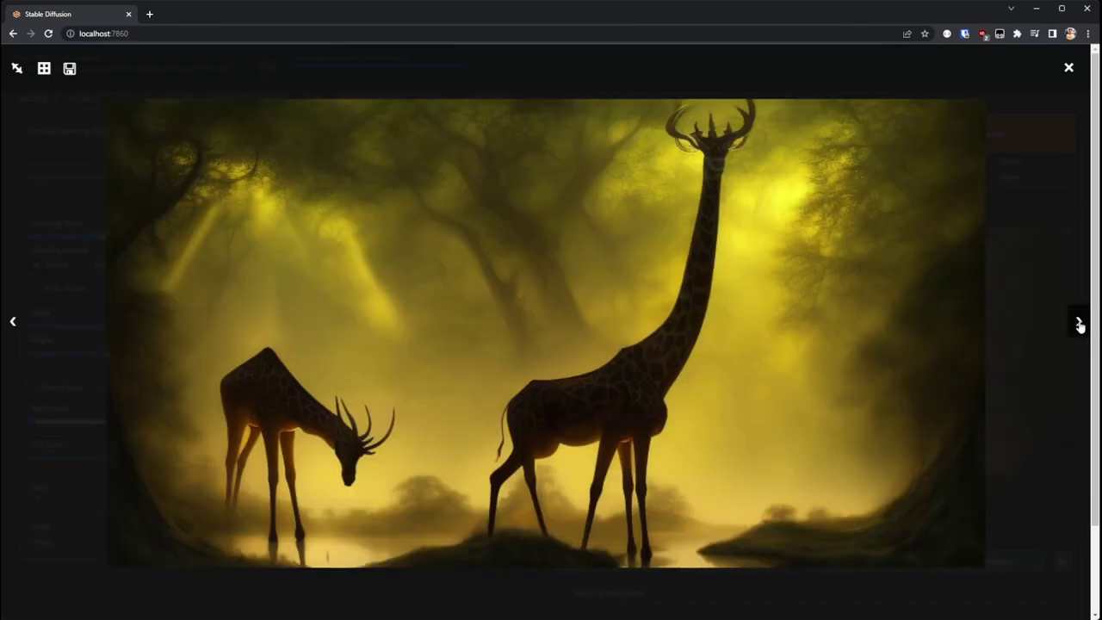
{"action": "left_click", "coordinate": [1077, 322]}
{"action": "left_click", "coordinate": [1078, 324]}
{"action": "left_click", "coordinate": [1078, 324]}
{"action": "left_click", "coordinate": [1078, 324]}
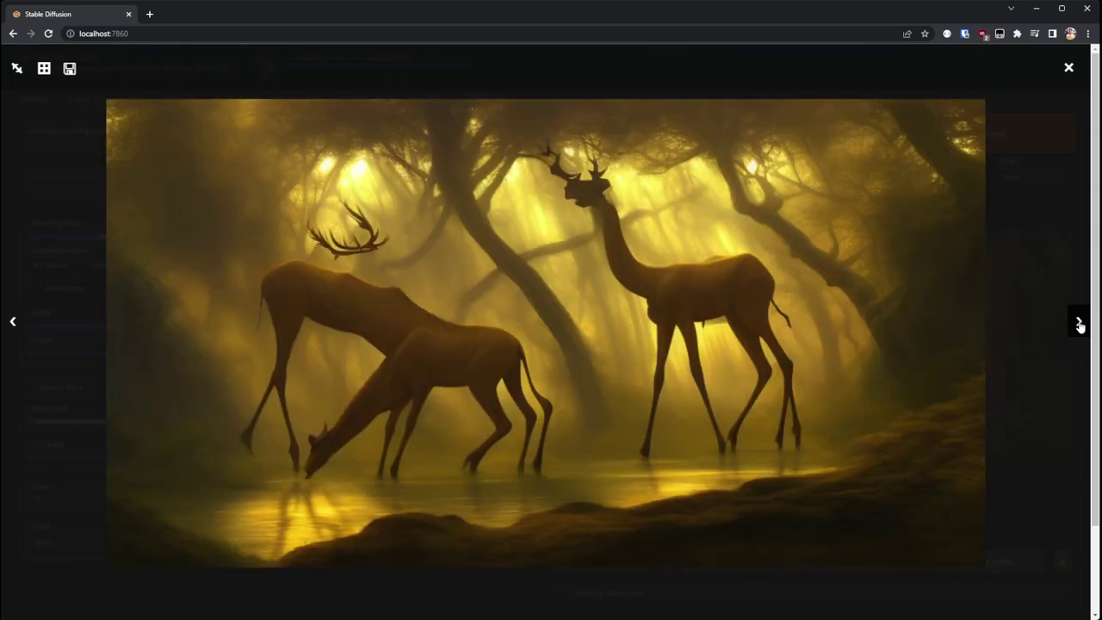
{"action": "left_click", "coordinate": [1078, 324]}
{"action": "left_click", "coordinate": [1078, 323]}
{"action": "left_click", "coordinate": [1079, 324]}
{"action": "left_click", "coordinate": [1069, 68]}
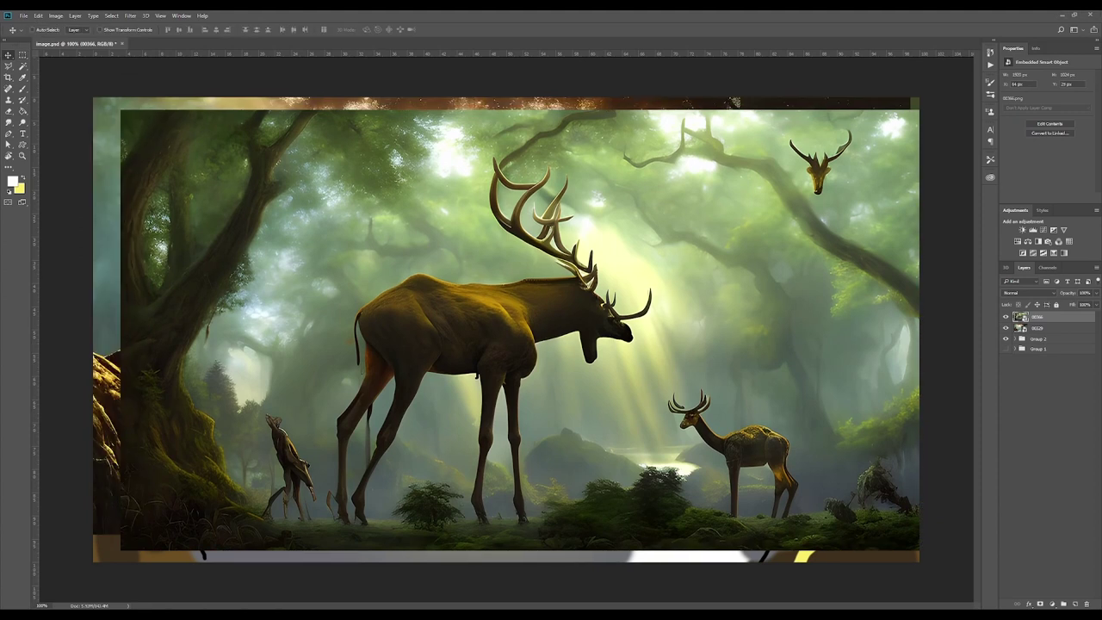
- Switch to Photoshop and place the chosen generated images in the document as stacked smart objects, hiding one of them
{"action": "key", "text": "Return"}
{"action": "key", "text": "Return"}
{"action": "key", "text": "Return"}
{"action": "key", "text": "Return"}
{"action": "key", "text": "Return"}
{"action": "key", "text": "Return"}
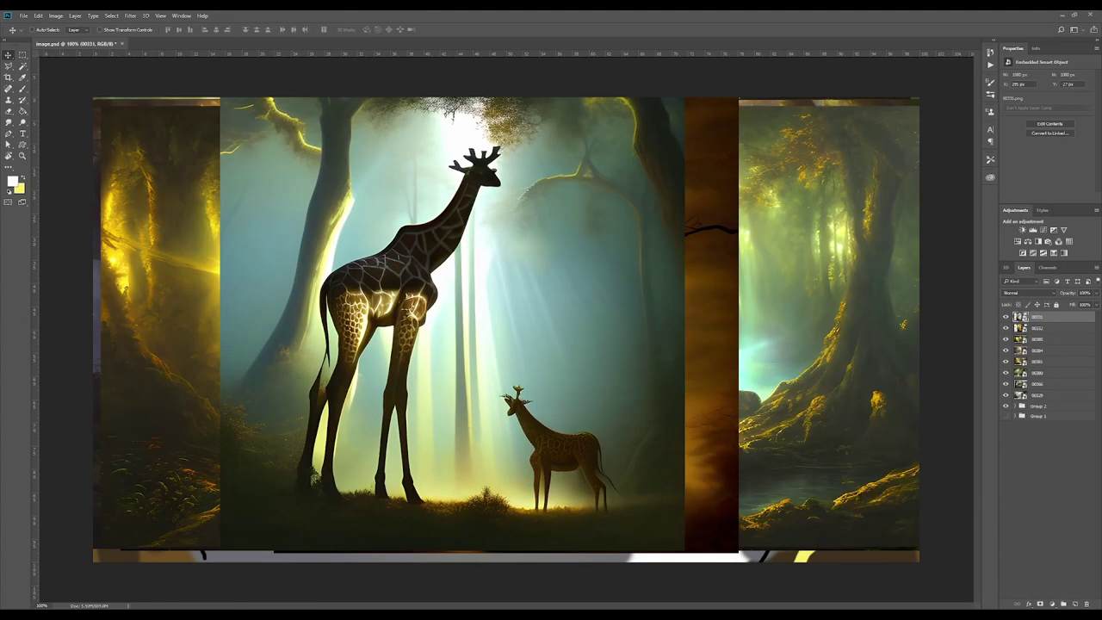
{"action": "key", "text": "Return"}
{"action": "key", "text": "Return"}
{"action": "left_click", "coordinate": [1006, 318]}
{"action": "key", "text": "Return"}
- Lasso the stag's head and antlers in the topmost image, mask the layer to that outline, and hide it
{"action": "left_click", "coordinate": [8, 66]}
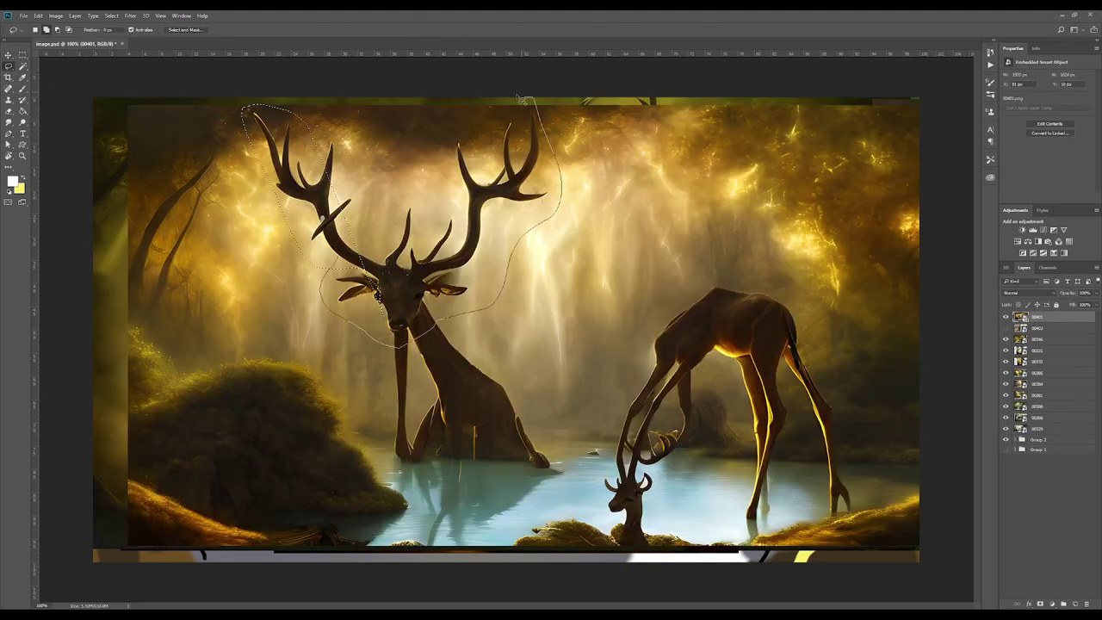
{"action": "left_click_drag", "start_coordinate": [408, 206], "coordinate": [339, 260]}
{"action": "left_click", "coordinate": [1040, 605]}
{"action": "left_click", "coordinate": [1006, 317]}
- Mask the yellow forest image down to its tall horned giraffe, refine the mask with the brush, and hide the layer
{"action": "left_click", "coordinate": [1037, 350]}
{"action": "left_click", "coordinate": [1037, 339]}
{"action": "left_click", "coordinate": [1040, 604]}
{"action": "left_click_drag", "start_coordinate": [517, 379], "coordinate": [492, 388]}
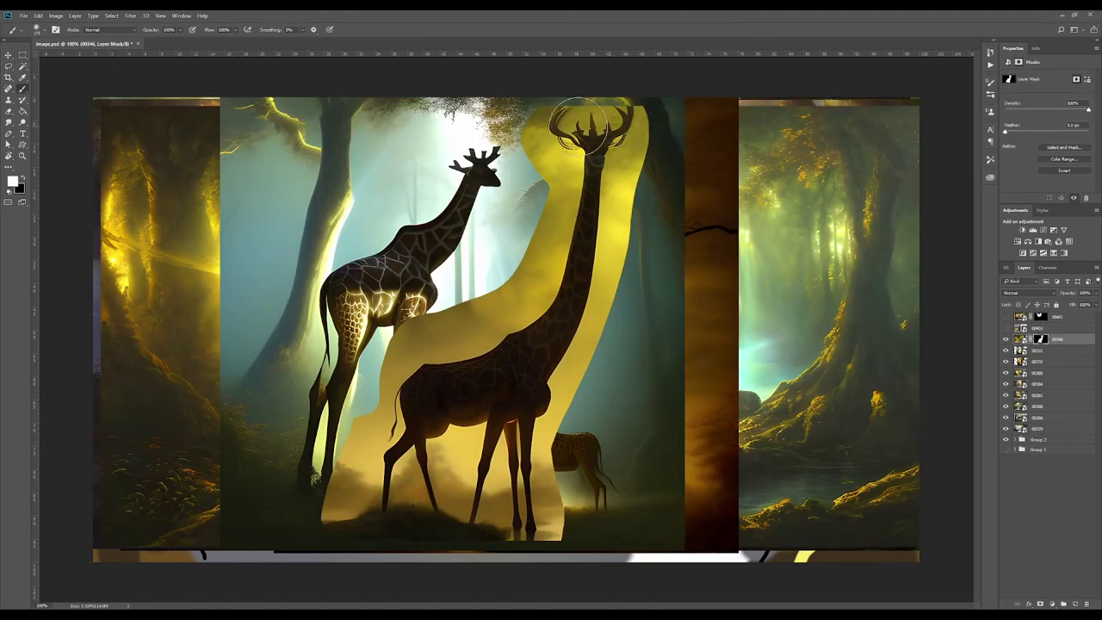
{"action": "left_click", "coordinate": [1005, 339]}
- Mask layer 00366 down to its large mossy tree and layer 00329 down to the horned giraffe's head and neck
{"action": "left_click", "coordinate": [1037, 350]}
{"action": "left_click", "coordinate": [1005, 350]}
{"action": "left_click", "coordinate": [1038, 361]}
{"action": "mouse_move", "coordinate": [1005, 362]}
{"action": "left_mouse_down"}
{"action": "mouse_move", "coordinate": [1005, 406]}
{"action": "mouse_move", "coordinate": [1037, 312]}
{"action": "left_mouse_up"}
{"action": "left_click", "coordinate": [1038, 417]}
{"action": "left_click", "coordinate": [1040, 604]}
{"action": "left_click", "coordinate": [1005, 418]}
{"action": "left_click", "coordinate": [1037, 428]}
{"action": "left_click", "coordinate": [1040, 604]}
- Collect the creature layers in a group named Spirit and the scenery layers in a group named BG
{"action": "left_click_drag", "start_coordinate": [1005, 328], "coordinate": [1004, 341]}
{"action": "left_click", "coordinate": [1005, 350]}
{"action": "left_click", "coordinate": [1037, 373], "text": "shift"}
{"action": "key", "text": "ctrl+g"}
{"action": "key", "text": "ctrl+g"}
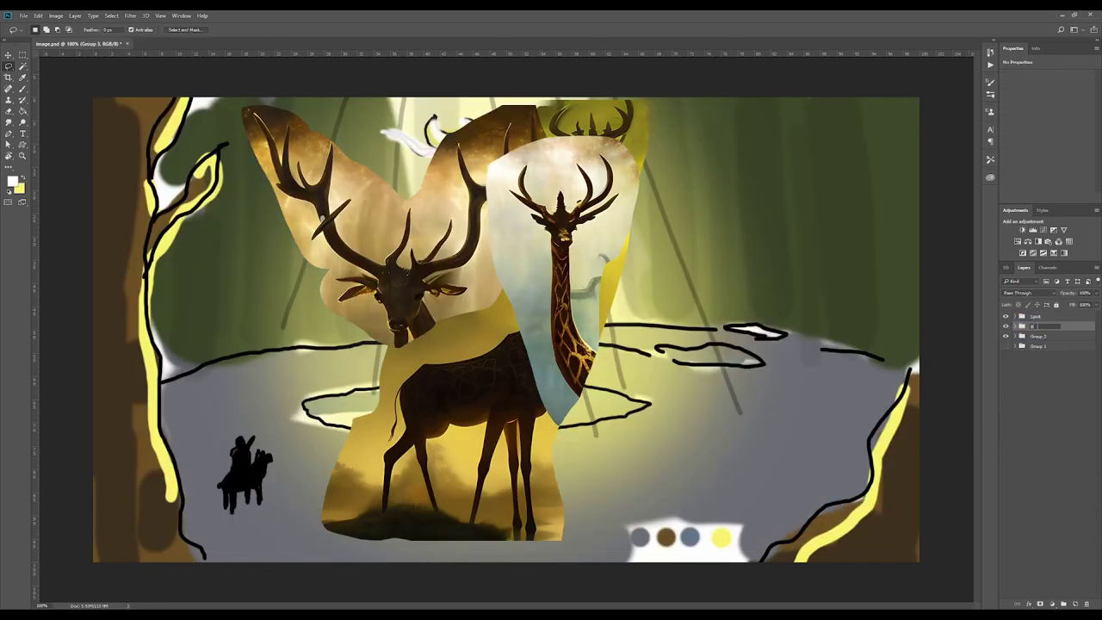
- Hide the Spirit group, then move and scale the scenery images inside the BG group to fit the canvas
{"action": "left_click", "coordinate": [1005, 316]}
{"action": "left_click", "coordinate": [1005, 348]}
{"action": "left_click", "coordinate": [1043, 347]}
{"action": "left_click_drag", "start_coordinate": [517, 328], "coordinate": [535, 340]}
{"action": "key", "text": "ctrl+t"}
{"action": "key", "text": "Return"}
{"action": "left_click_drag", "start_coordinate": [916, 120], "coordinate": [852, 126]}
{"action": "key", "text": "ctrl+t"}
{"action": "key", "text": "Return"}
- Scale the remaining scenery images and position the masked mossy tree over the left side of the lake background
{"action": "left_click_drag", "start_coordinate": [1095, 292], "coordinate": [1074, 307]}
{"action": "key", "text": "ctrl+t"}
{"action": "left_click_drag", "start_coordinate": [522, 505], "coordinate": [512, 590]}
{"action": "key", "text": "Return"}
{"action": "key", "text": "ctrl+t"}
{"action": "key", "text": "Return"}
{"action": "left_click_drag", "start_coordinate": [1064, 381], "coordinate": [1064, 332]}
{"action": "left_click", "coordinate": [1006, 337]}
{"action": "left_click_drag", "start_coordinate": [286, 476], "coordinate": [295, 483]}
{"action": "left_click", "coordinate": [1005, 327]}
{"action": "left_click", "coordinate": [1006, 326]}
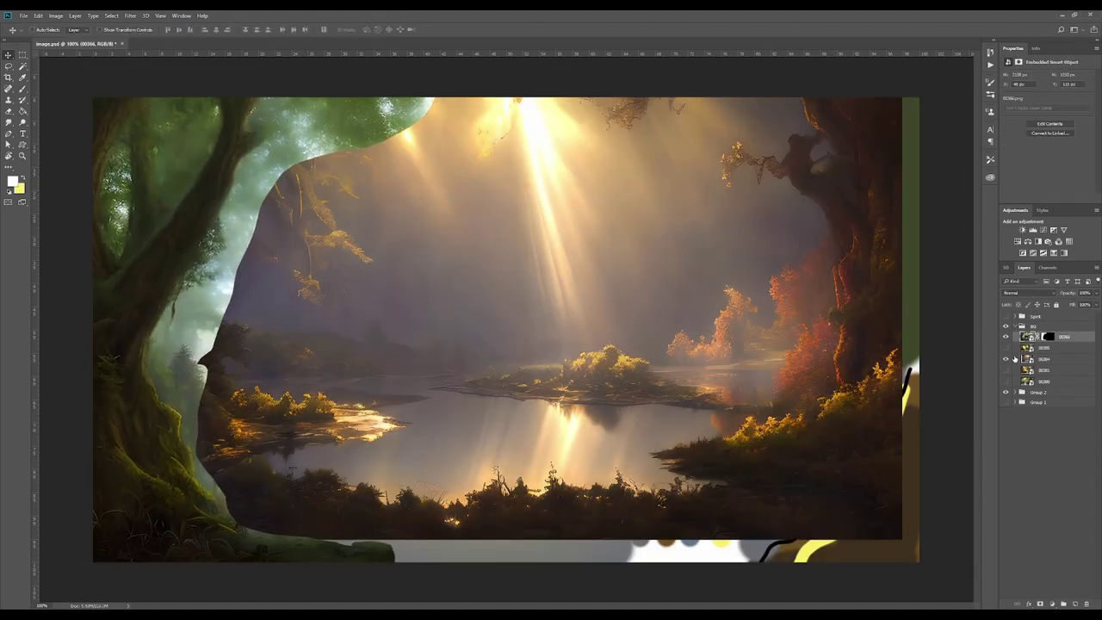
- Add a clipped Hue/Saturation adjustment to the tree layer and colorize it golden with hue 37 and saturation 52
{"action": "left_click", "coordinate": [1018, 241]}
{"action": "left_click", "coordinate": [1037, 198]}
{"action": "mouse_move", "coordinate": [1047, 108]}
{"action": "left_mouse_down"}
{"action": "mouse_move", "coordinate": [1025, 109]}
{"action": "mouse_move", "coordinate": [1087, 111]}
{"action": "mouse_move", "coordinate": [1014, 110]}
{"action": "left_mouse_up"}
{"action": "left_click", "coordinate": [1044, 151]}
{"action": "left_click_drag", "start_coordinate": [1026, 124], "coordinate": [1048, 124]}
- Paint black on the tree layer's mask to blend its hard edge into the lake background
{"action": "left_click", "coordinate": [1048, 348]}
{"action": "key", "text": "b"}
{"action": "key", "text": "x"}
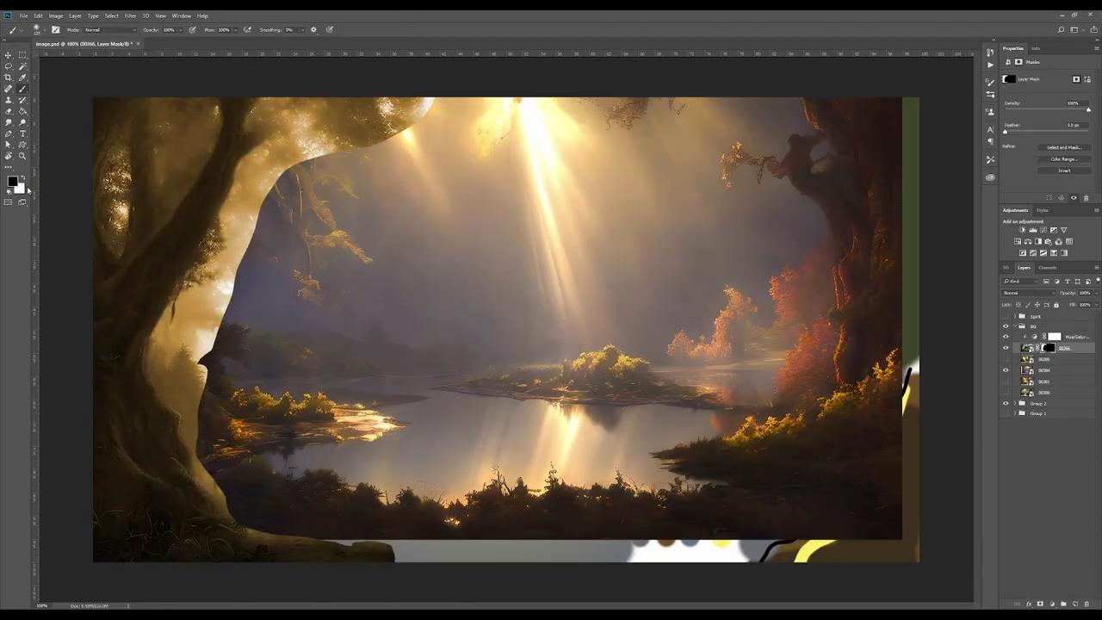
{"action": "left_click_drag", "start_coordinate": [280, 185], "coordinate": [202, 414]}
{"action": "left_click_drag", "start_coordinate": [215, 491], "coordinate": [253, 212]}
{"action": "left_click_drag", "start_coordinate": [266, 172], "coordinate": [413, 120]}
{"action": "left_click_drag", "start_coordinate": [114, 214], "coordinate": [111, 172]}
- Raise the saturation of the tree's color adjustment, invert its mask, and paint along the tree's inner edge
{"action": "left_click", "coordinate": [1072, 335]}
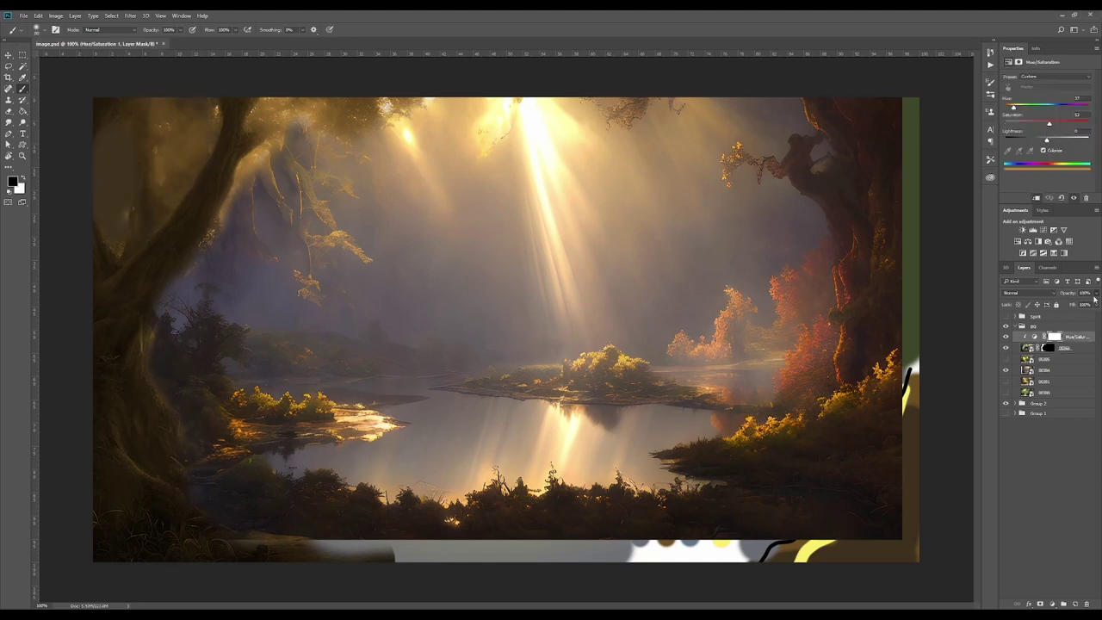
{"action": "left_click_drag", "start_coordinate": [1074, 599], "coordinate": [1074, 604]}
{"action": "left_click_drag", "start_coordinate": [1050, 124], "coordinate": [1066, 124]}
{"action": "left_click", "coordinate": [1054, 336]}
{"action": "key", "text": "ctrl+i"}
{"action": "mouse_move", "coordinate": [344, 125]}
{"action": "left_mouse_down"}
{"action": "mouse_move", "coordinate": [212, 328]}
{"action": "mouse_move", "coordinate": [210, 551]}
{"action": "left_mouse_up"}
- Raise the adjustment's lightness slightly and rework its mask along the tree trunk with the brush
{"action": "left_click", "coordinate": [1034, 336]}
{"action": "left_click_drag", "start_coordinate": [1047, 140], "coordinate": [1055, 140]}
{"action": "left_click", "coordinate": [1054, 336]}
{"action": "key", "text": "x"}
{"action": "mouse_move", "coordinate": [185, 519]}
{"action": "left_mouse_down"}
{"action": "mouse_move", "coordinate": [126, 383]}
{"action": "mouse_move", "coordinate": [155, 276]}
{"action": "mouse_move", "coordinate": [162, 152]}
{"action": "left_mouse_up"}
- Refine the merged white spirit's layer mask to clean up its antlers, body outline and feet
{"action": "key", "text": "m"}
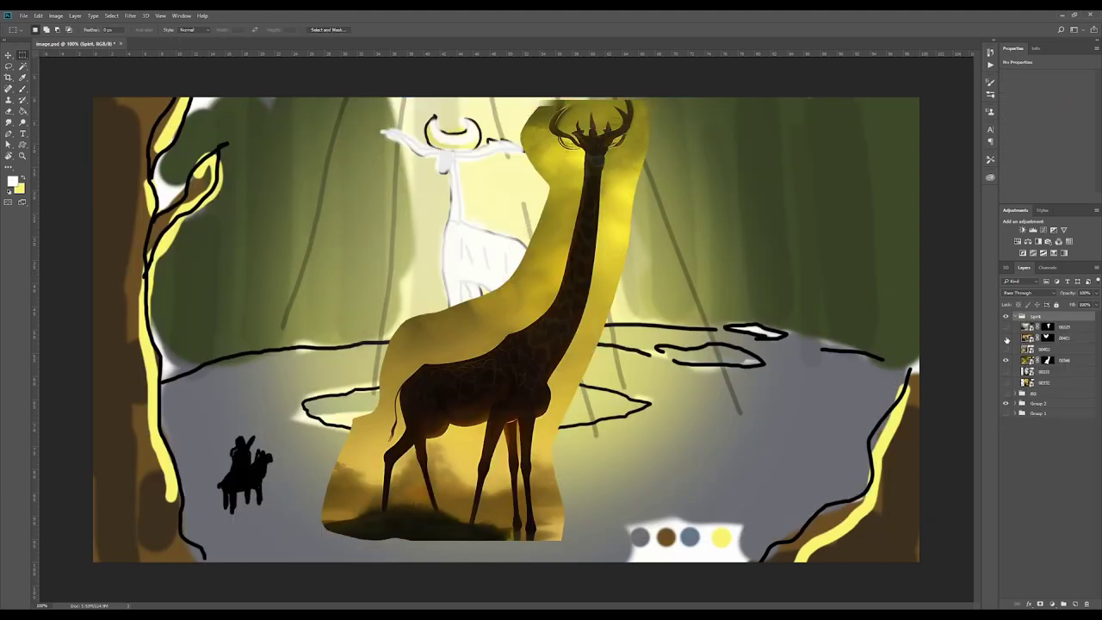
{"action": "left_click", "coordinate": [1007, 350]}
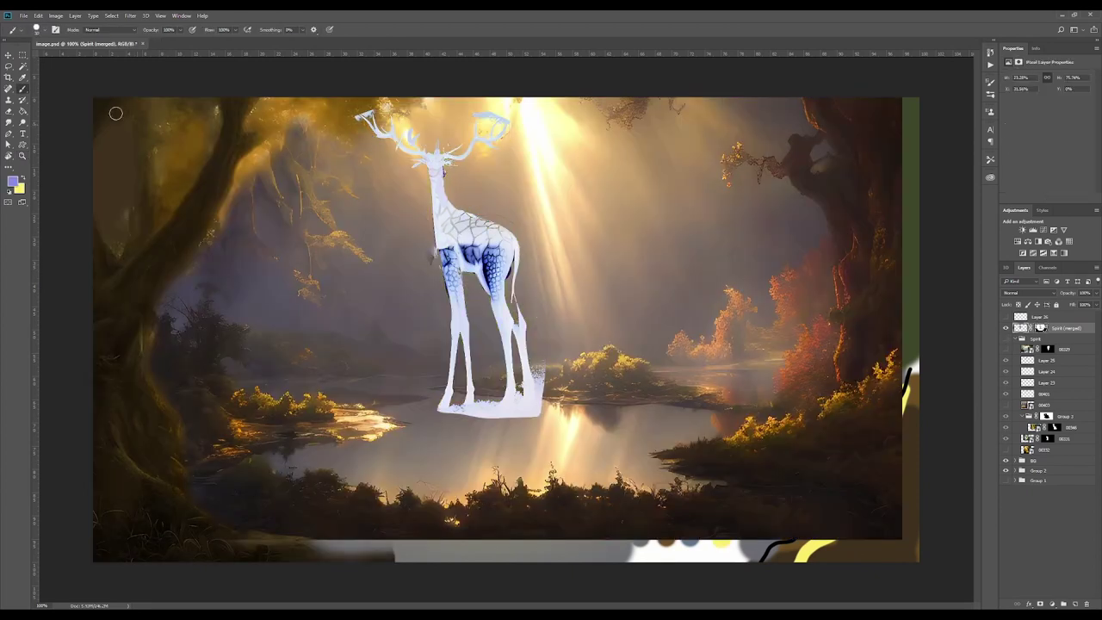
{"action": "scroll", "coordinate": [533, 153], "scroll_direction": "up", "scroll_amount": 3}
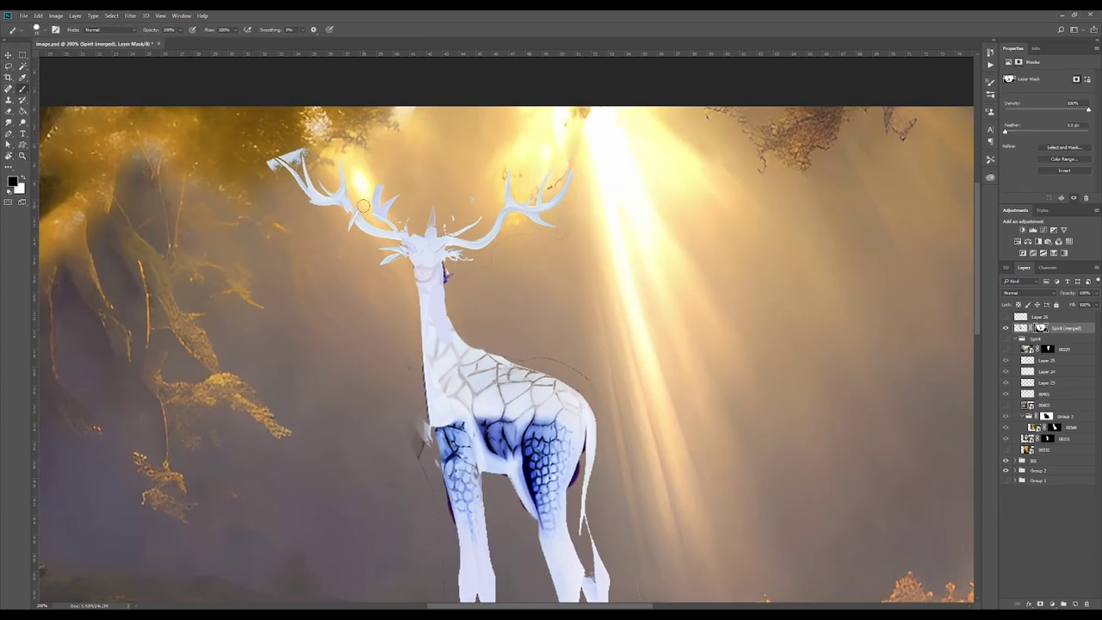
{"action": "scroll", "coordinate": [524, 340], "scroll_direction": "down", "scroll_amount": 5}
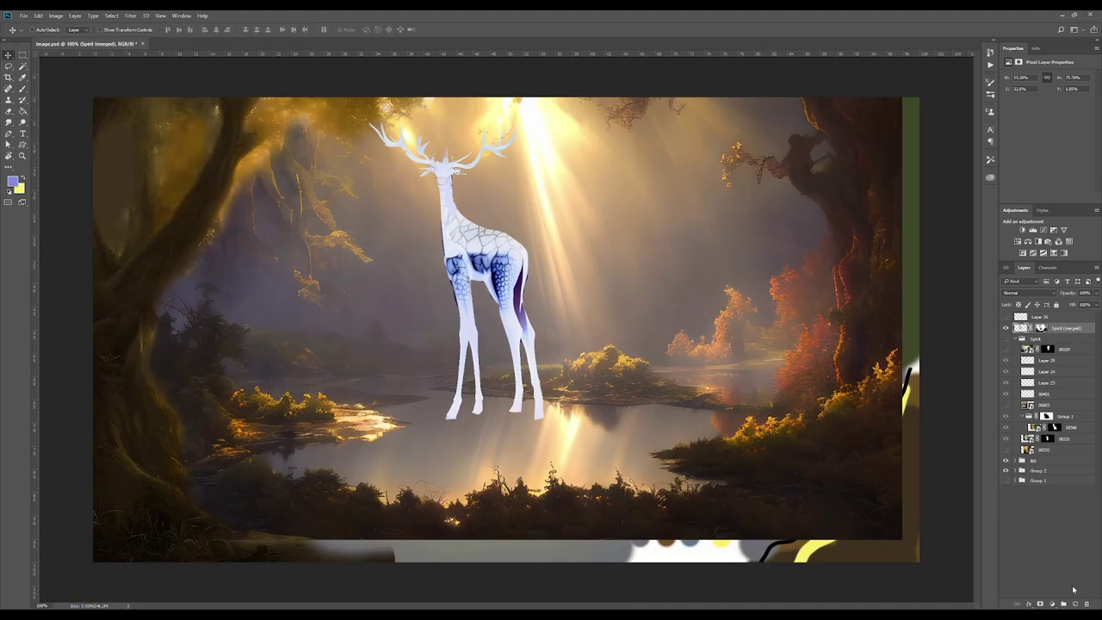
- Duplicate the white spirit layer, filter and blend the copies into a bright glow, and shift the stack slightly right
{"action": "left_click", "coordinate": [1006, 330]}
{"action": "left_click_drag", "start_coordinate": [1050, 328], "coordinate": [1075, 604]}
{"action": "left_click", "coordinate": [1055, 316]}
{"action": "left_click", "coordinate": [1029, 293]}
{"action": "left_click_drag", "start_coordinate": [1054, 316], "coordinate": [1075, 603]}
{"action": "left_click", "coordinate": [130, 15]}
{"action": "left_click", "coordinate": [1055, 350], "text": "shift"}
{"action": "left_click_drag", "start_coordinate": [479, 251], "coordinate": [505, 254]}
- Group the glowing spirit layers, duplicate the group, and lower the copy's opacity
{"action": "key", "text": "ctrl+g"}
{"action": "left_click_drag", "start_coordinate": [1038, 317], "coordinate": [1075, 603]}
{"action": "left_click_drag", "start_coordinate": [1097, 294], "coordinate": [1073, 303]}
- Duplicate the spirit group again as a flipped reflection below the legs and mask it to fade into the water
{"action": "left_click_drag", "start_coordinate": [1043, 317], "coordinate": [1076, 603]}
{"action": "left_click_drag", "start_coordinate": [536, 378], "coordinate": [536, 465]}
{"action": "left_click", "coordinate": [1040, 603]}
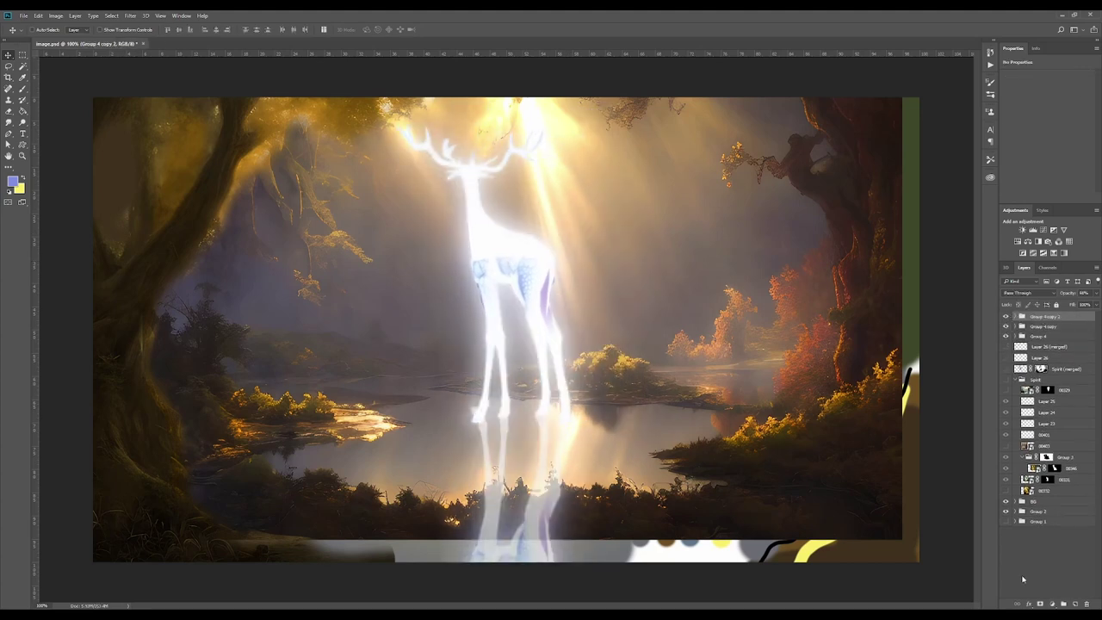
{"action": "key", "text": "b"}
{"action": "left_click_drag", "start_coordinate": [418, 514], "coordinate": [565, 545]}
- Compare the beast with the original sketch, then add new layers and fill the uncovered right and bottom canvas edges
{"action": "left_click", "coordinate": [23, 55]}
{"action": "left_click", "coordinate": [1015, 381]}
{"action": "left_click", "coordinate": [1005, 391]}
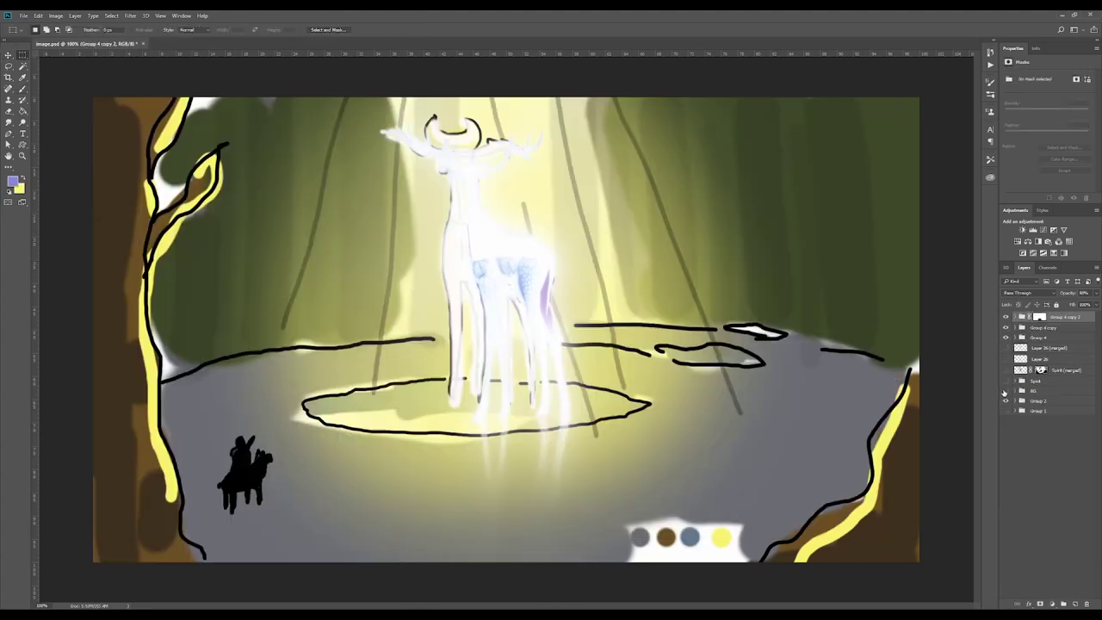
{"action": "left_click", "coordinate": [1006, 391]}
{"action": "left_click", "coordinate": [1075, 604]}
{"action": "left_click", "coordinate": [1064, 317]}
{"action": "left_click", "coordinate": [1075, 603]}
{"action": "left_click_drag", "start_coordinate": [900, 96], "coordinate": [921, 564]}
{"action": "mouse_move", "coordinate": [884, 106]}
{"action": "left_mouse_down"}
{"action": "mouse_move", "coordinate": [911, 378]}
{"action": "mouse_move", "coordinate": [907, 538]}
{"action": "mouse_move", "coordinate": [311, 551]}
{"action": "left_mouse_up"}
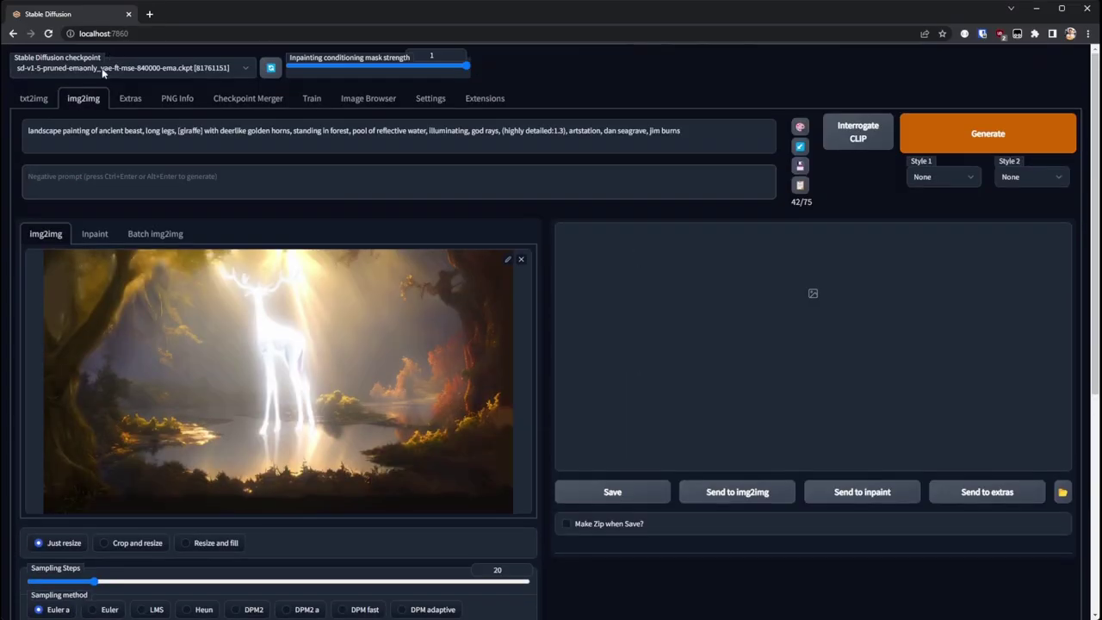
- In Stable Diffusion's img2img, set DDIM sampling, 41 steps, CFG scale 9.5 and batch size 6, and generate from the composite
{"action": "scroll", "coordinate": [591, 310], "scroll_direction": "down", "scroll_amount": 4}
{"action": "left_click", "coordinate": [236, 502]}
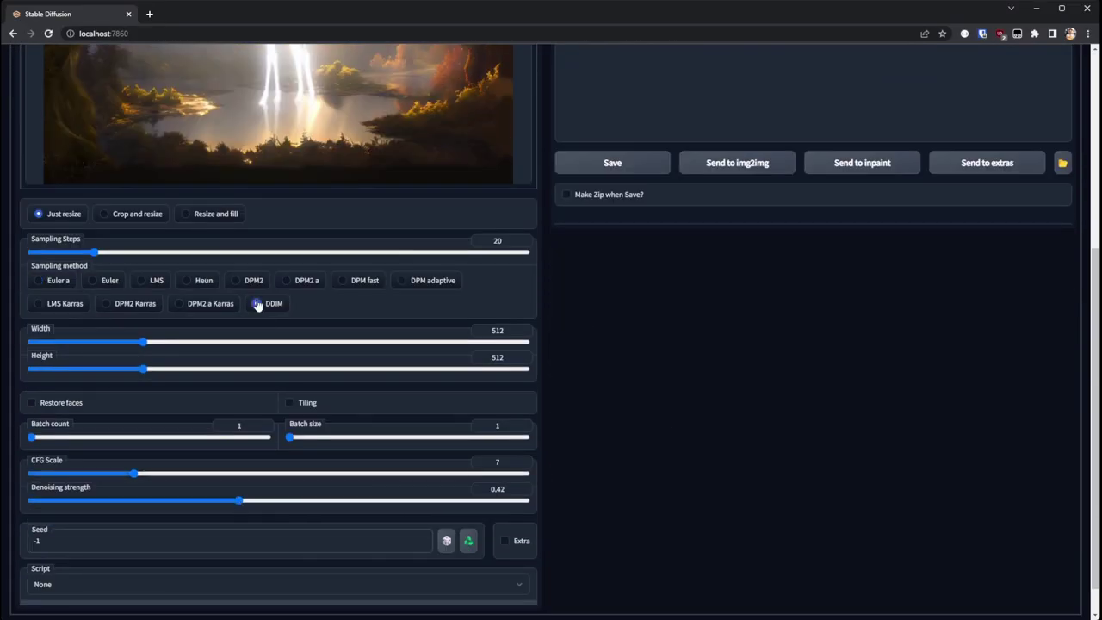
{"action": "left_click_drag", "start_coordinate": [168, 479], "coordinate": [177, 478]}
{"action": "left_click_drag", "start_coordinate": [94, 254], "coordinate": [164, 261]}
{"action": "scroll", "coordinate": [344, 249], "scroll_direction": "up", "scroll_amount": 4}
{"action": "left_click", "coordinate": [984, 133]}
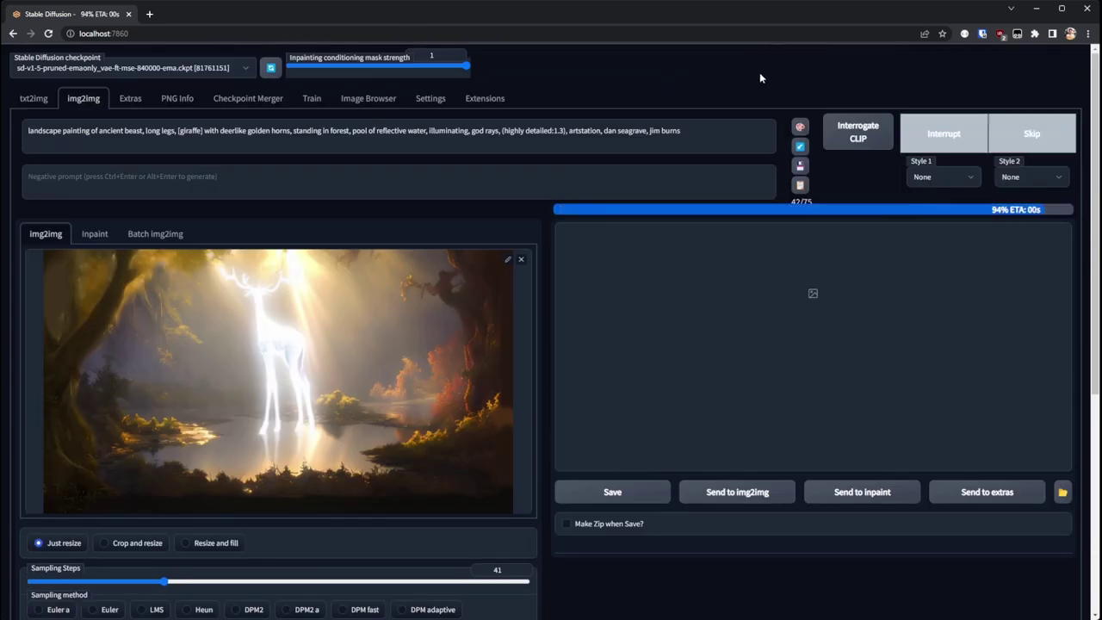
- Increase the output width, choose Crop and resize, and generate a new img2img batch
{"action": "scroll", "coordinate": [805, 172], "scroll_direction": "down", "scroll_amount": 1}
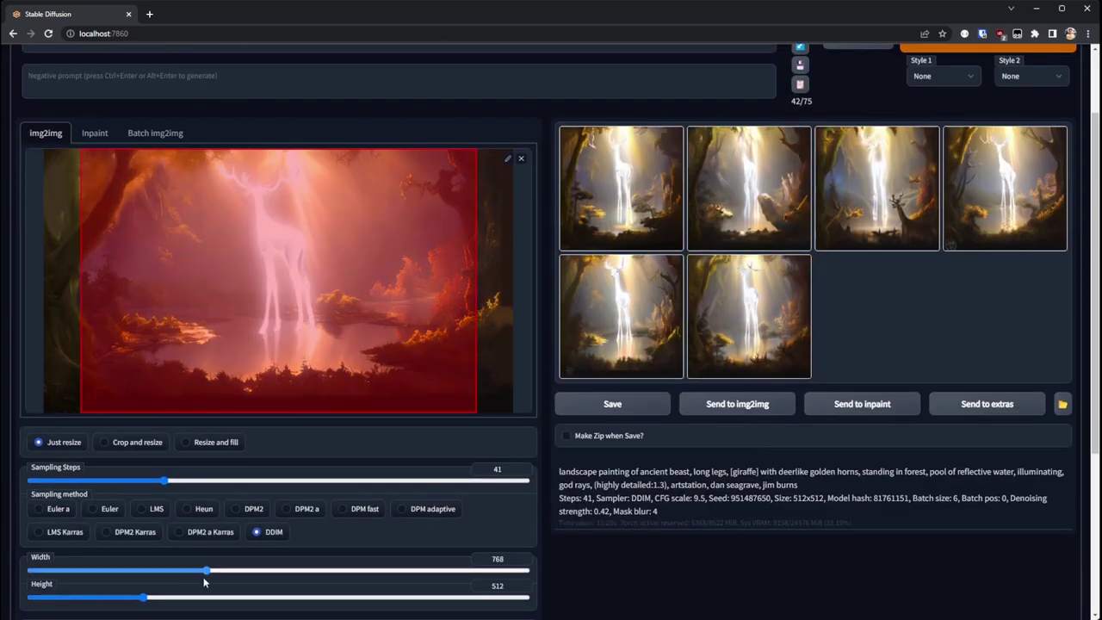
{"action": "scroll", "coordinate": [805, 172], "scroll_direction": "up", "scroll_amount": 1}
{"action": "left_click", "coordinate": [970, 135]}
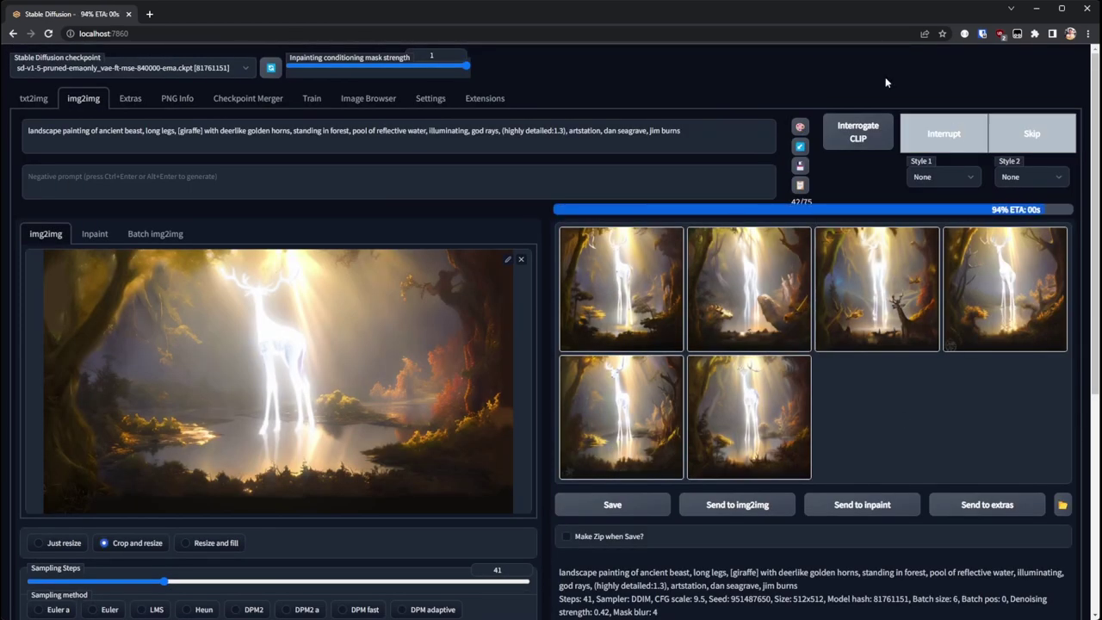
- Browse the widened img2img results at full size to examine how the glowing beast and forest turned out
{"action": "left_click", "coordinate": [644, 300]}
{"action": "left_click", "coordinate": [663, 302]}
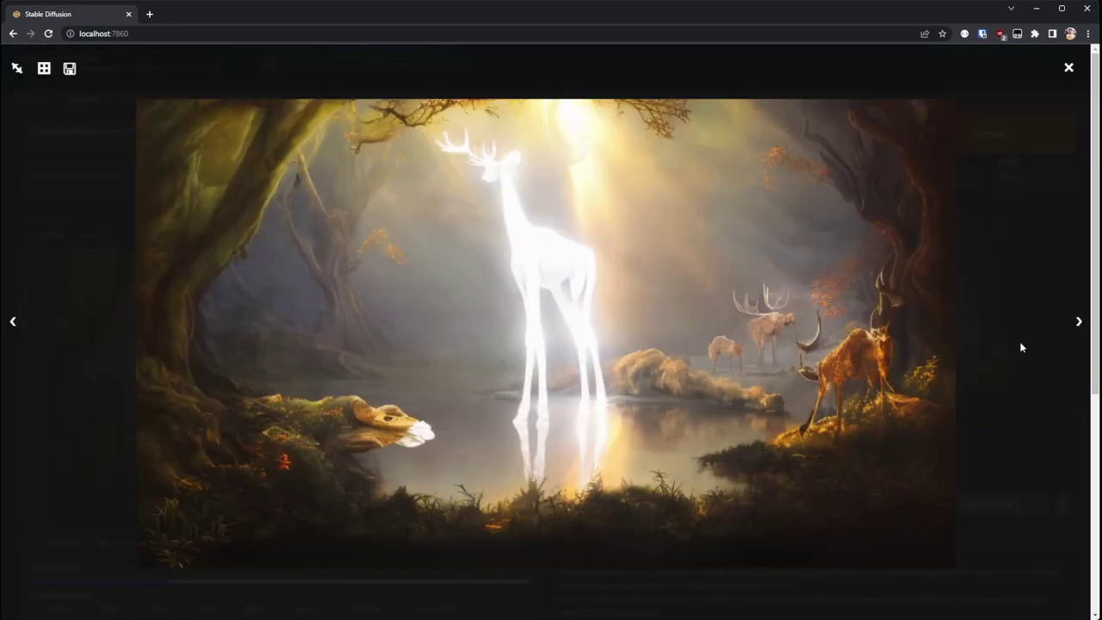
{"action": "left_click", "coordinate": [1075, 334]}
{"action": "left_click", "coordinate": [1075, 334]}
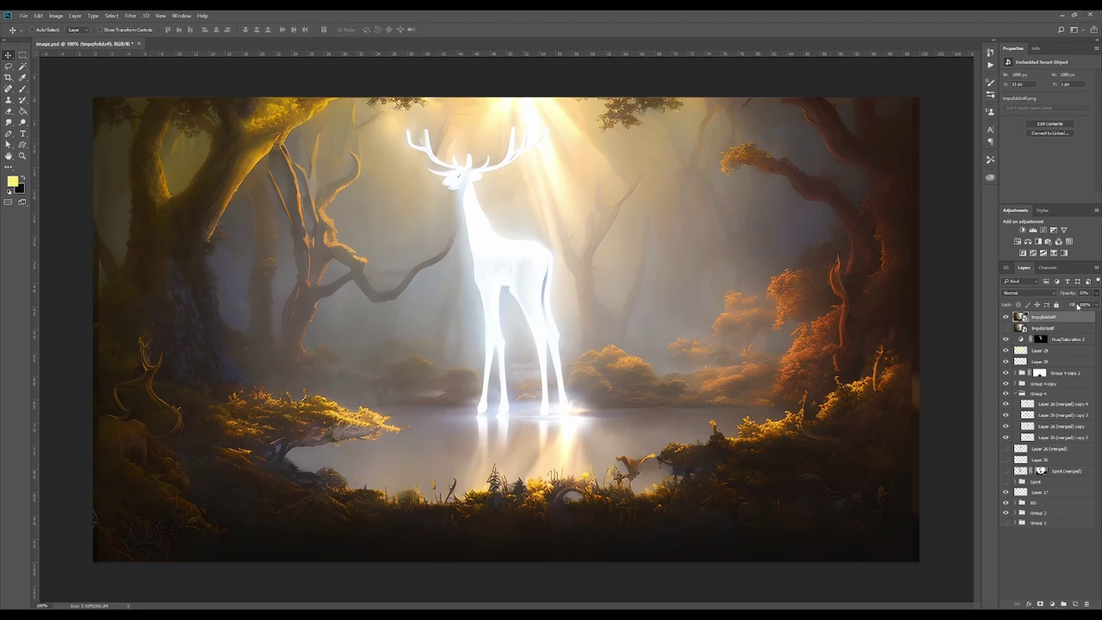
- Add a layer mask to the placed img2img result in Photoshop and paint black over the head to reveal the glowing antlers
{"action": "left_click", "coordinate": [1006, 318]}
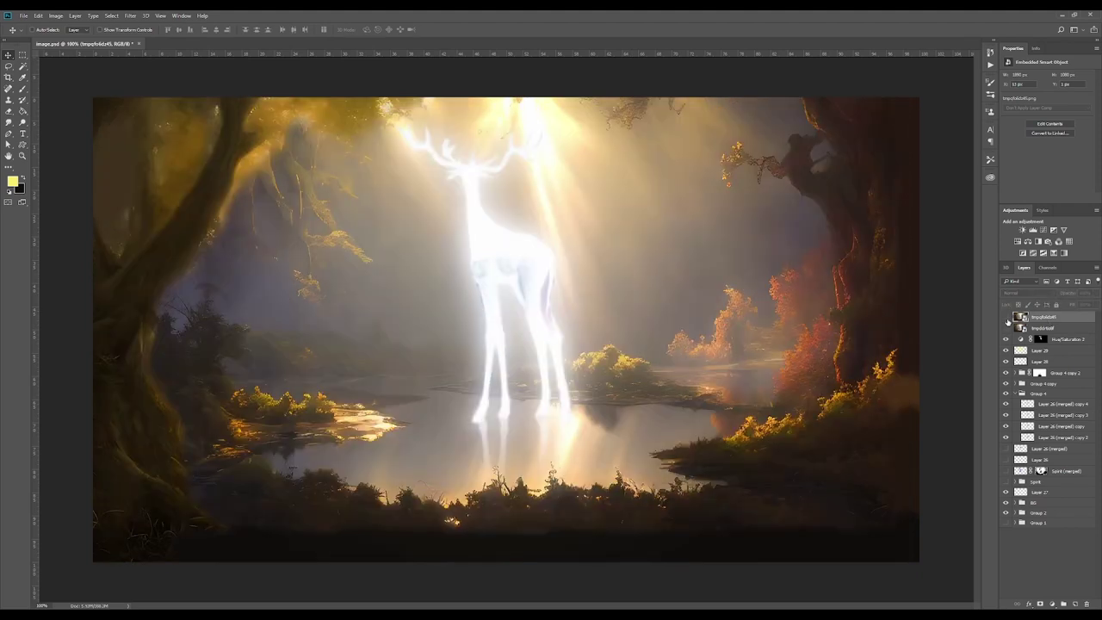
{"action": "left_click", "coordinate": [1007, 318]}
{"action": "left_click", "coordinate": [1040, 604]}
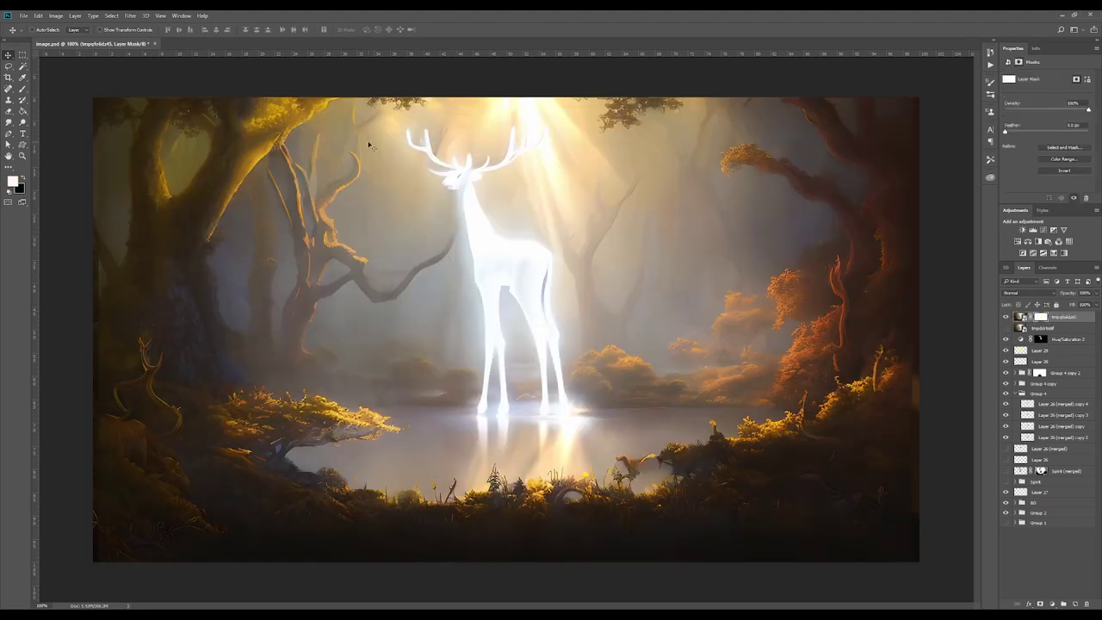
{"action": "key", "text": "b"}
{"action": "key", "text": "x"}
{"action": "mouse_move", "coordinate": [499, 178]}
{"action": "left_mouse_down"}
{"action": "mouse_move", "coordinate": [453, 160]}
{"action": "mouse_move", "coordinate": [515, 154]}
{"action": "left_mouse_up"}
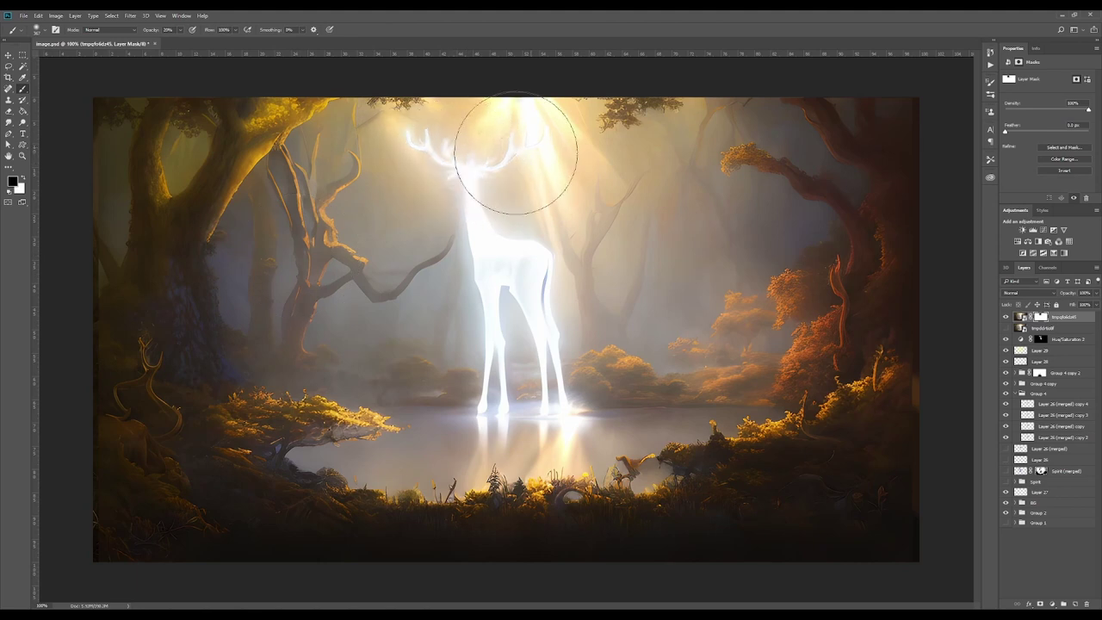
- Nudge the placed result to line up with the glowing beast underneath, and save the document
{"action": "left_click", "coordinate": [1021, 316]}
{"action": "key", "text": "v"}
{"action": "left_click_drag", "start_coordinate": [567, 345], "coordinate": [570, 344]}
{"action": "left_click", "coordinate": [1041, 317]}
{"action": "key", "text": "b"}
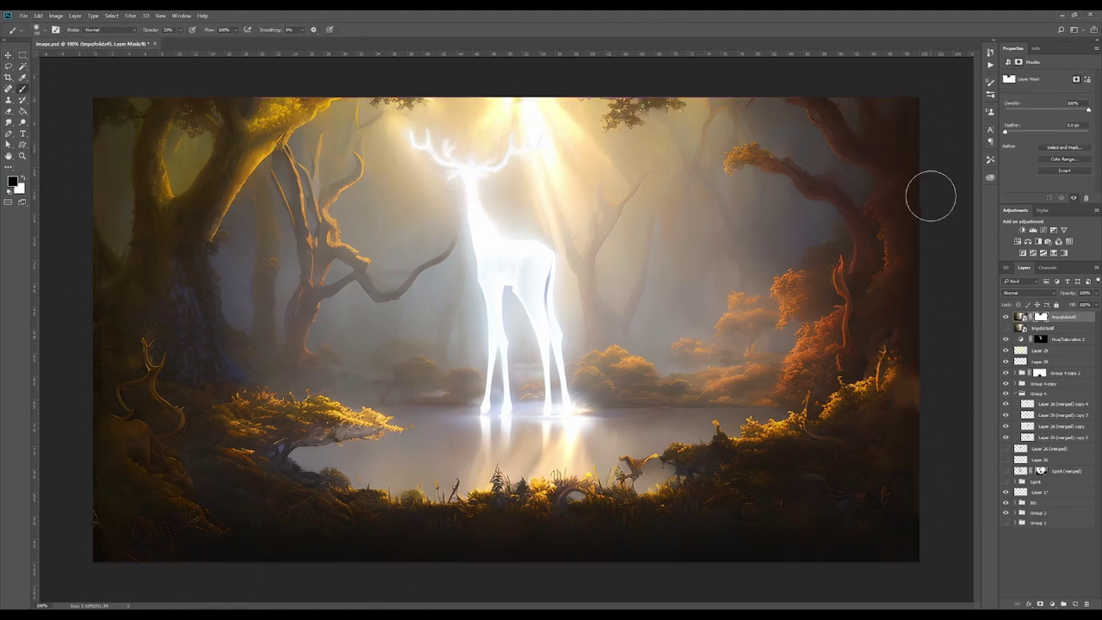
{"action": "key", "text": "v"}
{"action": "key", "text": "ctrl+s"}
- Paint on the result's mask at 40% brush opacity to blend the original left bank back in, comparing before and after
{"action": "left_click", "coordinate": [1004, 317]}
{"action": "key", "text": "4"}
{"action": "mouse_move", "coordinate": [312, 385]}
{"action": "left_mouse_down"}
{"action": "mouse_move", "coordinate": [252, 417]}
{"action": "mouse_move", "coordinate": [238, 448]}
{"action": "left_mouse_up"}
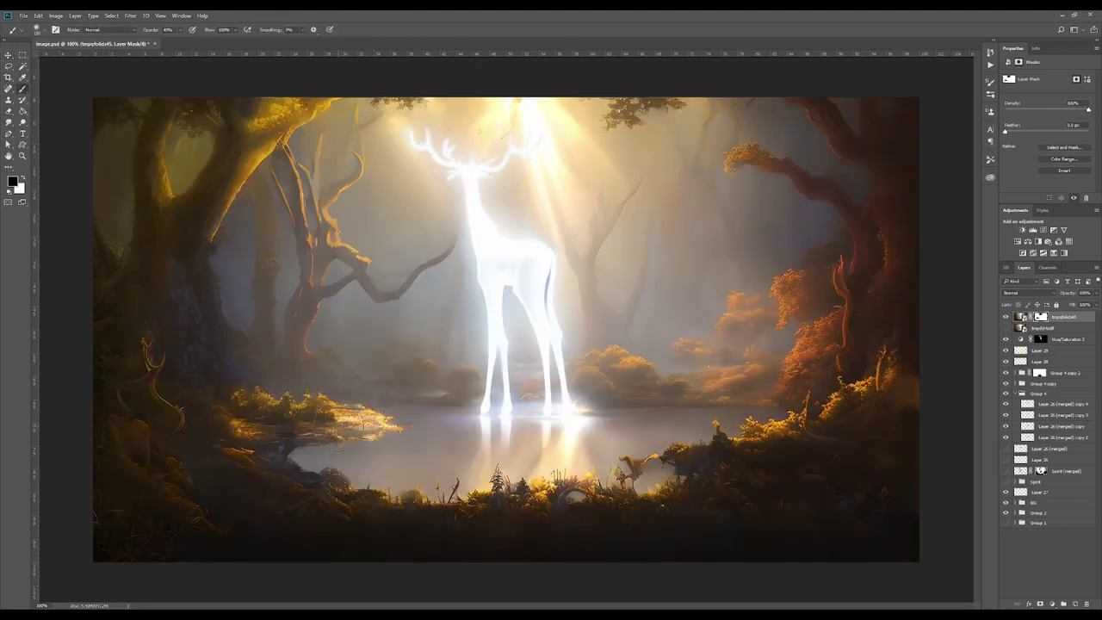
{"action": "left_click", "coordinate": [1005, 317]}
{"action": "left_click", "coordinate": [1005, 317]}
{"action": "left_click", "coordinate": [1005, 317]}
- Brush the mask over the small creature on the near bank, and hide the layer to compare with the original
{"action": "left_click_drag", "start_coordinate": [650, 470], "coordinate": [641, 471]}
{"action": "key", "text": "v"}
{"action": "left_click", "coordinate": [1004, 317]}
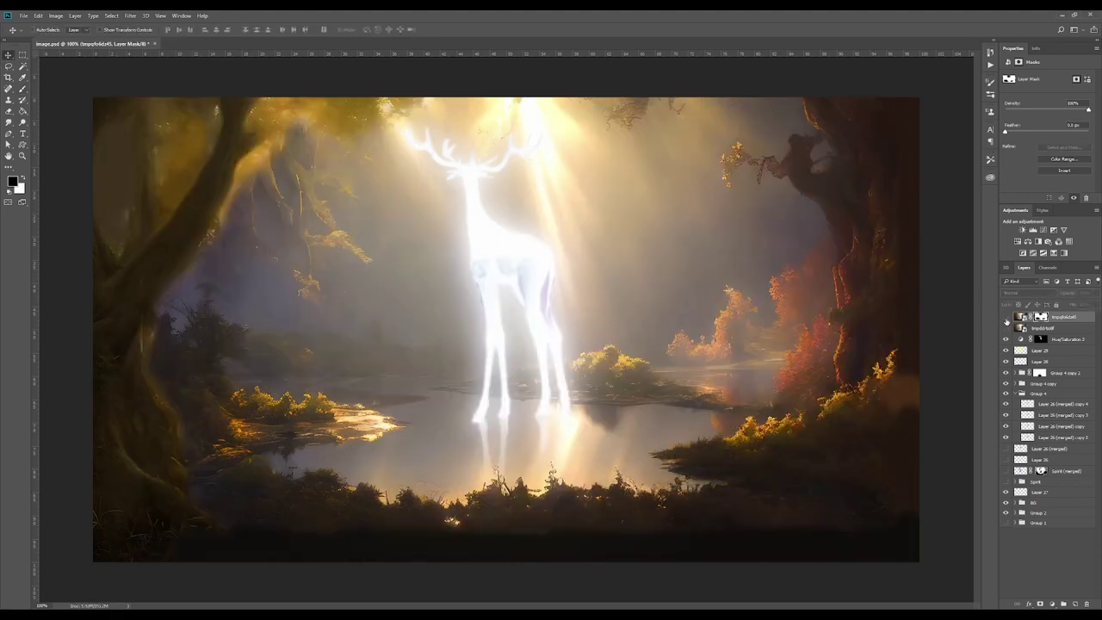
- Show the placed result again, add a Curves adjustment above it, invert the adjustment's mask and refine the curve
{"action": "left_click", "coordinate": [1004, 316]}
{"action": "key", "text": "b"}
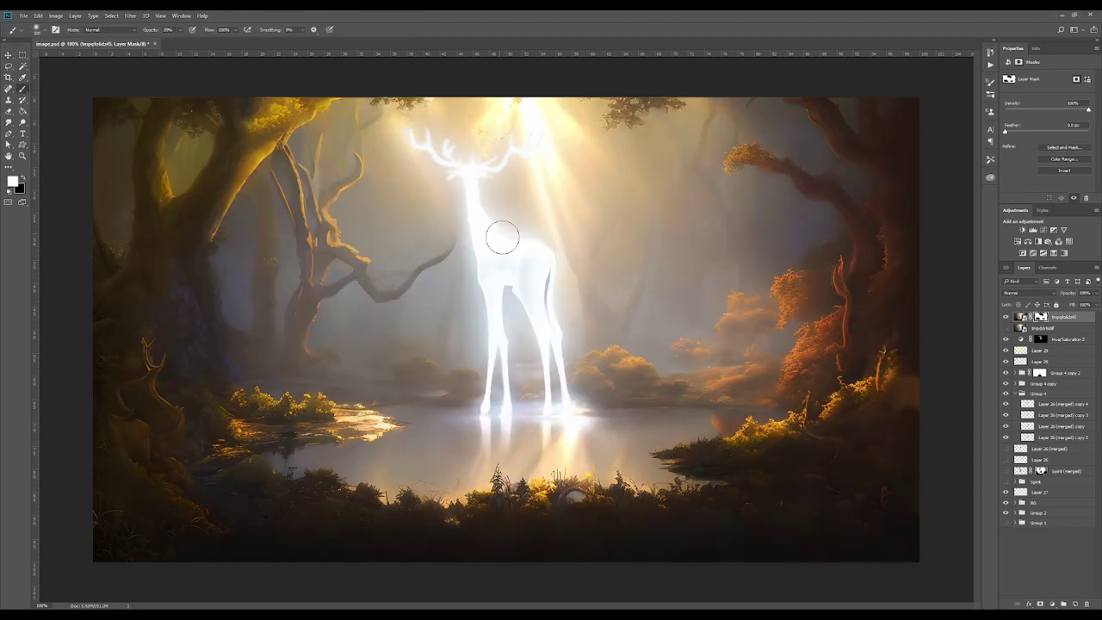
{"action": "left_click", "coordinate": [1021, 317]}
{"action": "left_click", "coordinate": [1043, 230]}
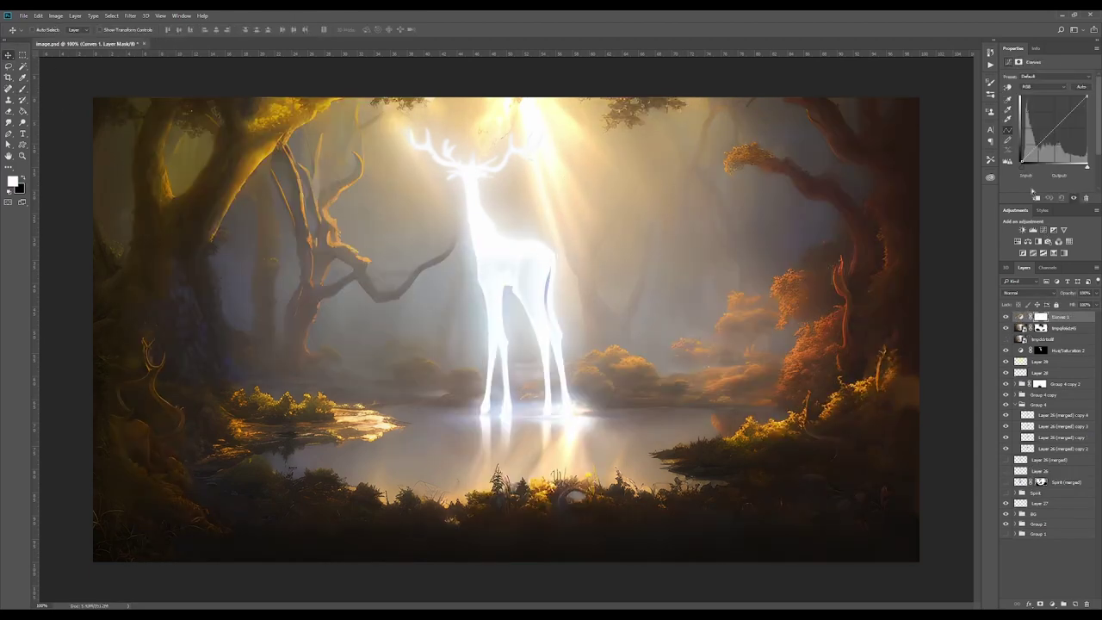
{"action": "left_click_drag", "start_coordinate": [1068, 115], "coordinate": [1053, 130]}
{"action": "key", "text": "ctrl+i"}
{"action": "key", "text": "b"}
{"action": "left_click", "coordinate": [1021, 317]}
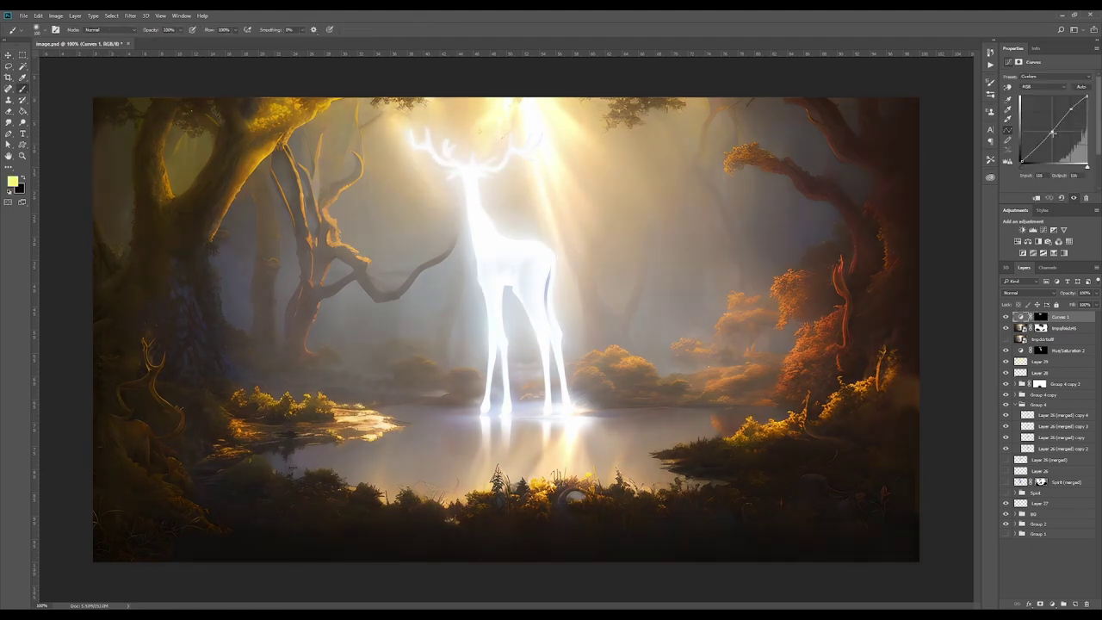
{"action": "left_click_drag", "start_coordinate": [1052, 130], "coordinate": [1072, 113]}
- Copy a rectangular area around the beast's head and antlers to a new layer and set its blend mode to Lighten
{"action": "left_click", "coordinate": [1067, 328]}
{"action": "left_click", "coordinate": [23, 55]}
{"action": "key", "text": "ctrl+j"}
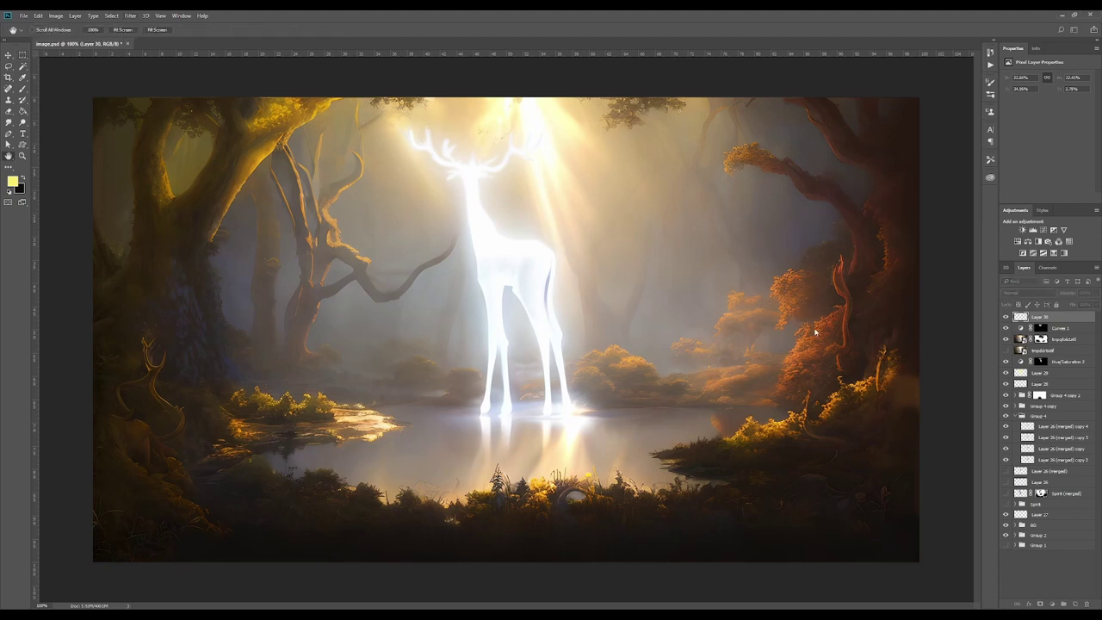
{"action": "left_click", "coordinate": [1033, 295]}
{"action": "left_click", "coordinate": [1029, 385]}
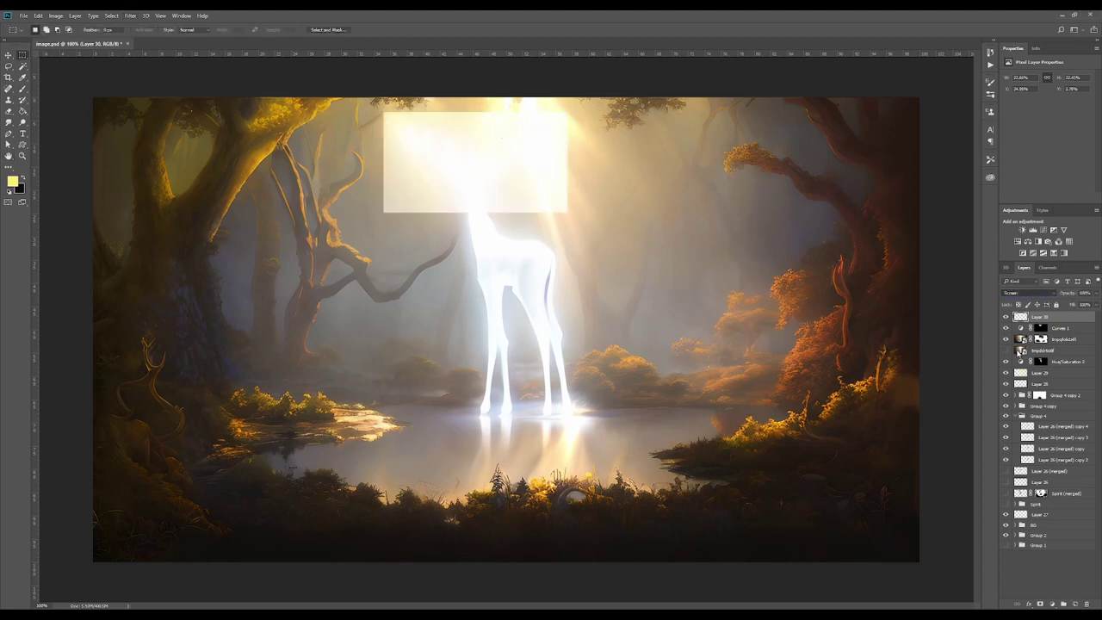
{"action": "key", "text": "shift+alt+k"}
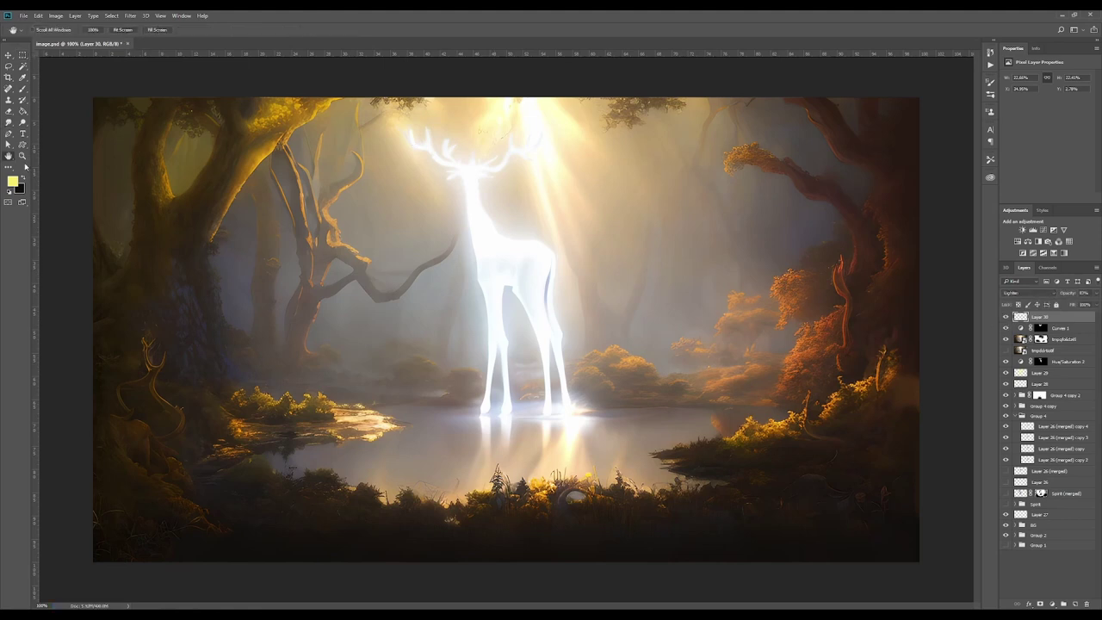
- Group all the painting layers above the old sketch group into one new group
{"action": "left_click", "coordinate": [8, 55]}
{"action": "left_click", "coordinate": [1041, 525], "text": "shift"}
{"action": "key", "text": "ctrl+g"}
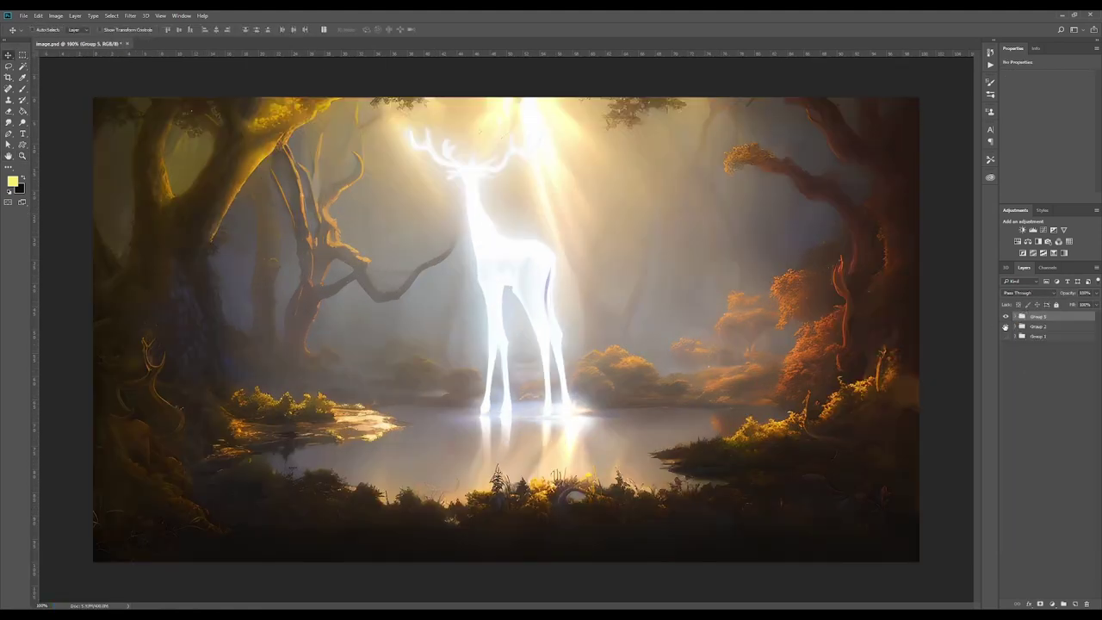
- Compare the grouped painting with the sketch group beneath it by toggling its visibility, and inspect both groups' contents
{"action": "left_click", "coordinate": [1005, 317]}
{"action": "left_click", "coordinate": [1006, 318]}
{"action": "left_click", "coordinate": [1005, 317]}
{"action": "left_click", "coordinate": [1006, 318]}
{"action": "left_click", "coordinate": [1006, 317]}
{"action": "left_click", "coordinate": [1005, 316]}
{"action": "left_click", "coordinate": [1005, 317]}
{"action": "left_click", "coordinate": [1006, 317]}
{"action": "left_click", "coordinate": [1036, 326]}
{"action": "left_click", "coordinate": [1015, 317]}
{"action": "left_click", "coordinate": [1015, 317]}
{"action": "left_click", "coordinate": [1015, 326]}
{"action": "left_click", "coordinate": [1006, 317]}
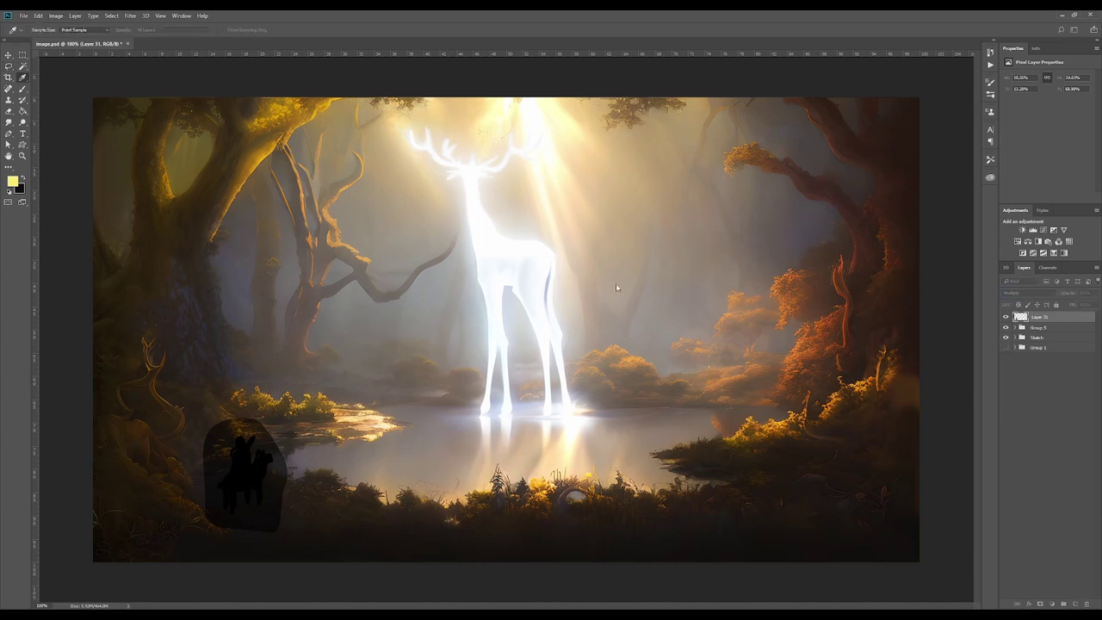
- Remove the dark halo around the black rider silhouette and move the rider up onto the lit left bank
{"action": "left_click_drag", "start_coordinate": [742, 251], "coordinate": [697, 252]}
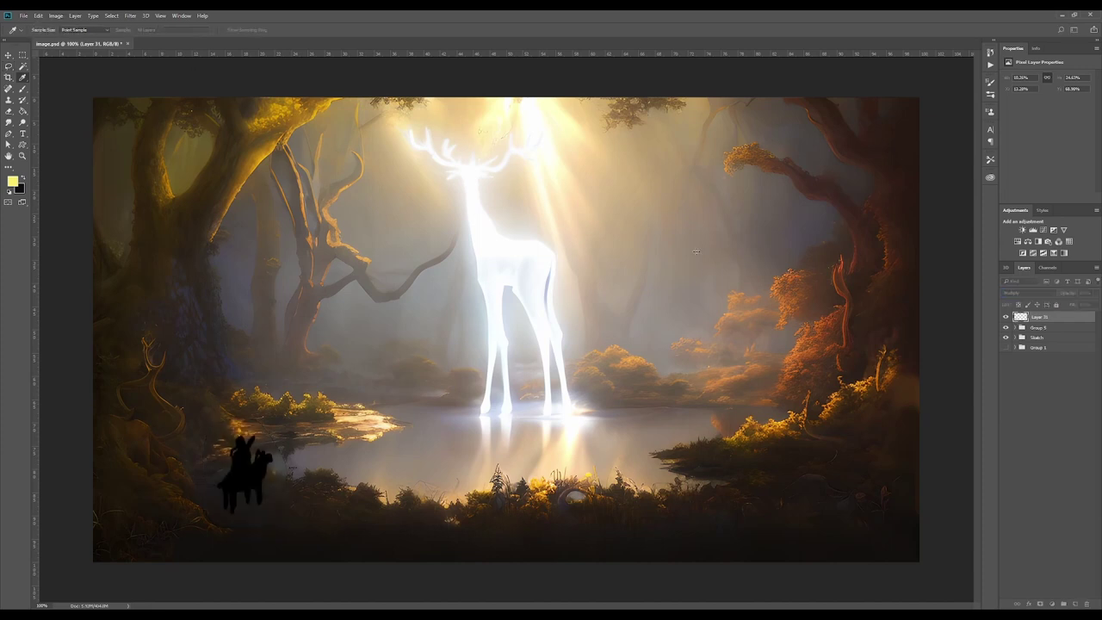
{"action": "key", "text": "ctrl+t"}
{"action": "left_click_drag", "start_coordinate": [270, 483], "coordinate": [350, 441]}
{"action": "key", "text": "Return"}
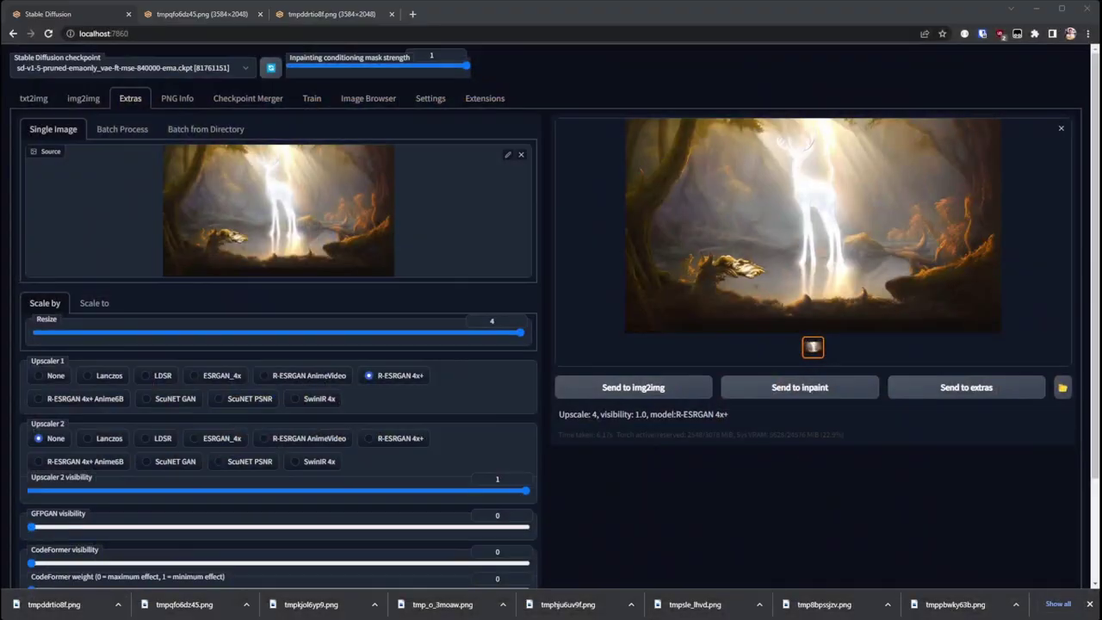
- Switch to the Stable Diffusion web UI and load the composite with the rider silhouette into img2img, cropping toward the rider
{"action": "left_click", "coordinate": [519, 158]}
{"action": "left_click", "coordinate": [82, 98]}
{"action": "key", "text": "ctrl+v"}
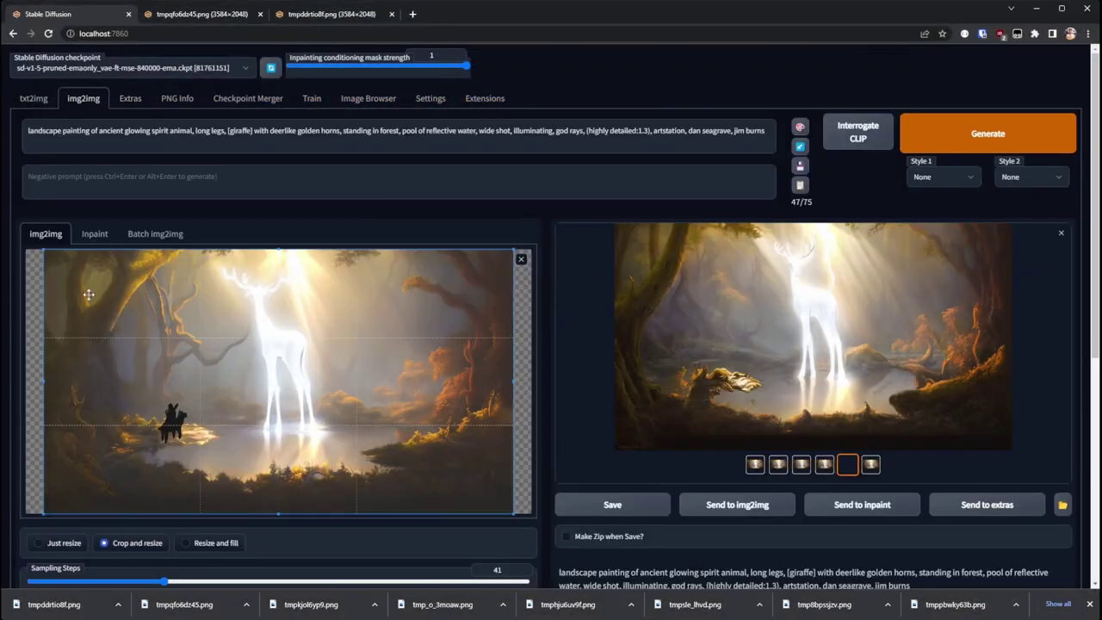
{"action": "left_click_drag", "start_coordinate": [56, 259], "coordinate": [253, 310]}
{"action": "left_click", "coordinate": [521, 260]}
{"action": "left_click", "coordinate": [95, 233]}
{"action": "left_click", "coordinate": [172, 336]}
{"action": "double_click", "coordinate": [75, 109]}
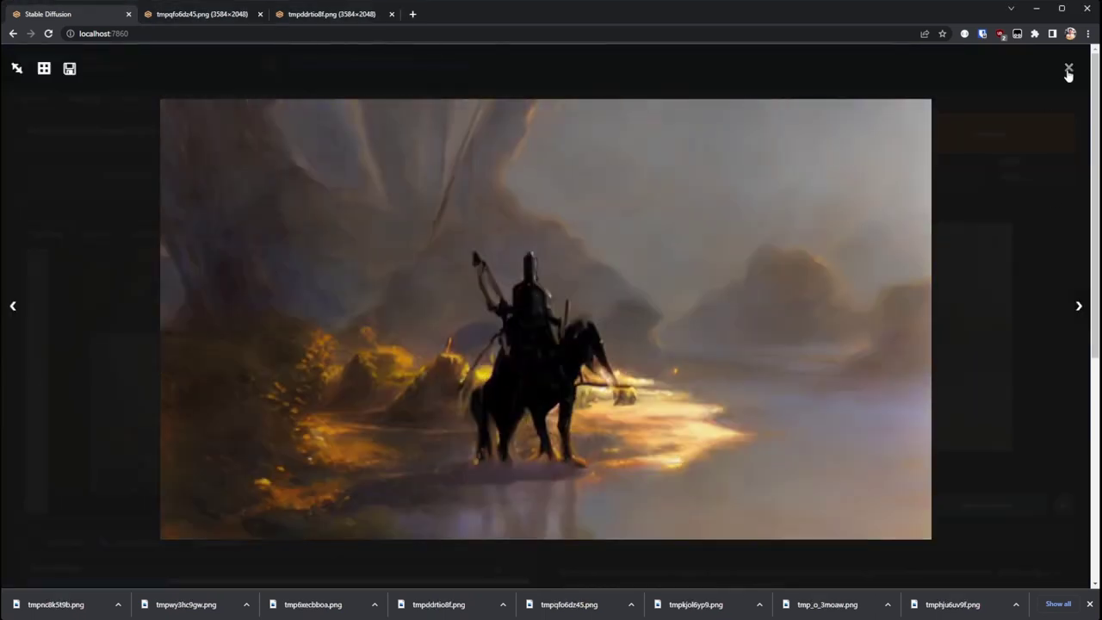
- Add "facing away, holding a (lance:1.1)" to the crusader knight prompt and generate a new batch
{"action": "type", "text": "facing away, "}
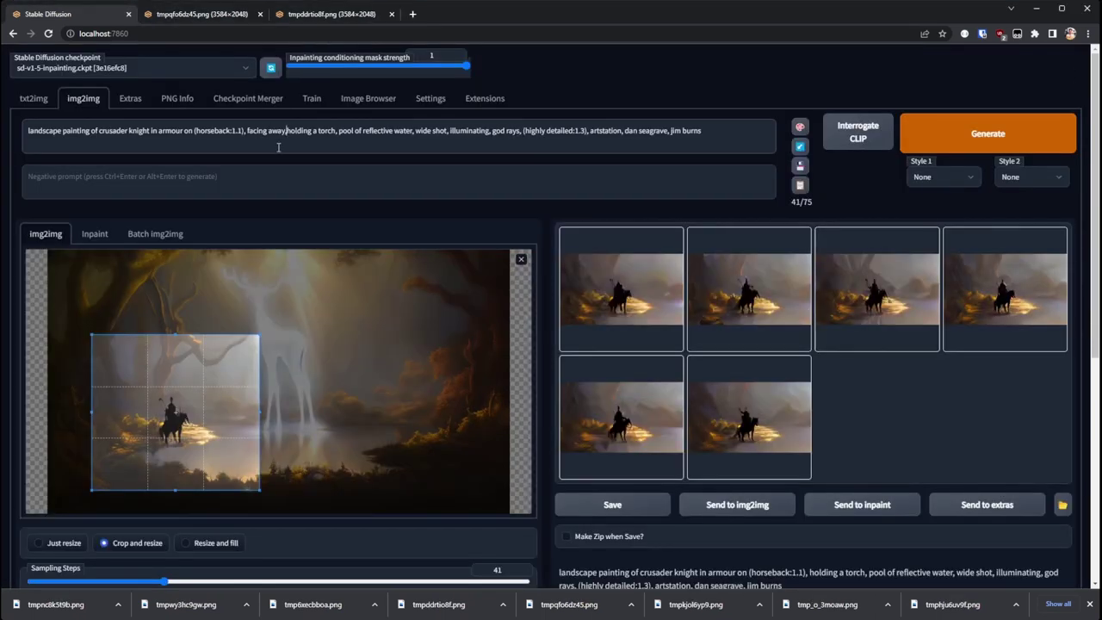
{"action": "type", "text": "holding a (lance"}
{"action": "key", "text": "ctrl+Up"}
{"action": "key", "text": "ctrl+Return"}
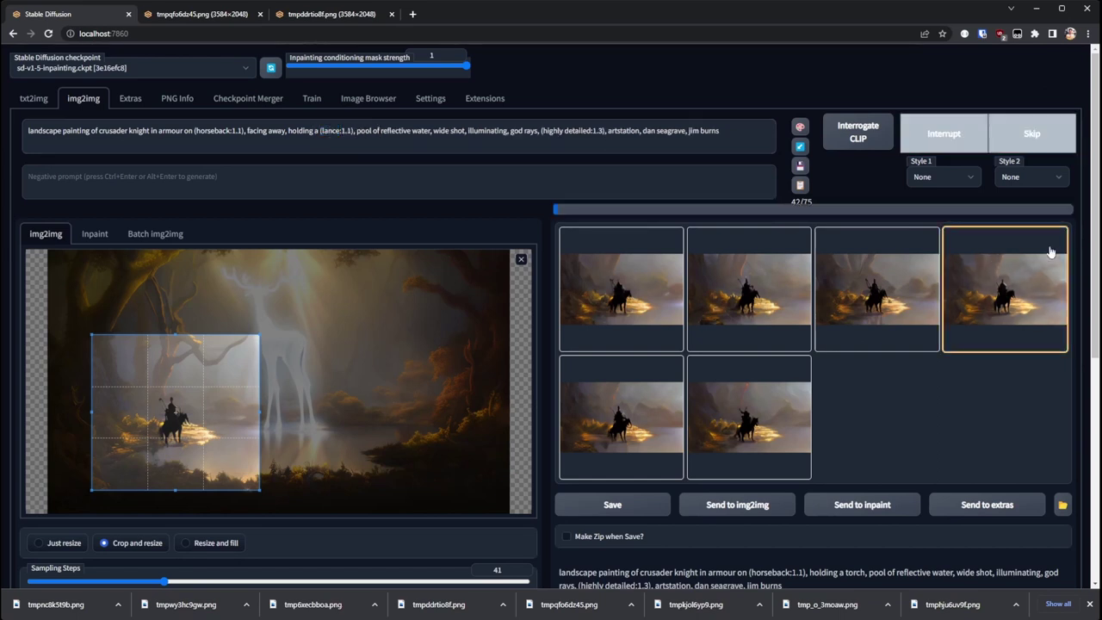
- Browse the generated knights at full size and save a suitable one
{"action": "left_click", "coordinate": [880, 332]}
{"action": "left_click", "coordinate": [1076, 311]}
{"action": "left_click", "coordinate": [1076, 311]}
{"action": "left_click", "coordinate": [1076, 310]}
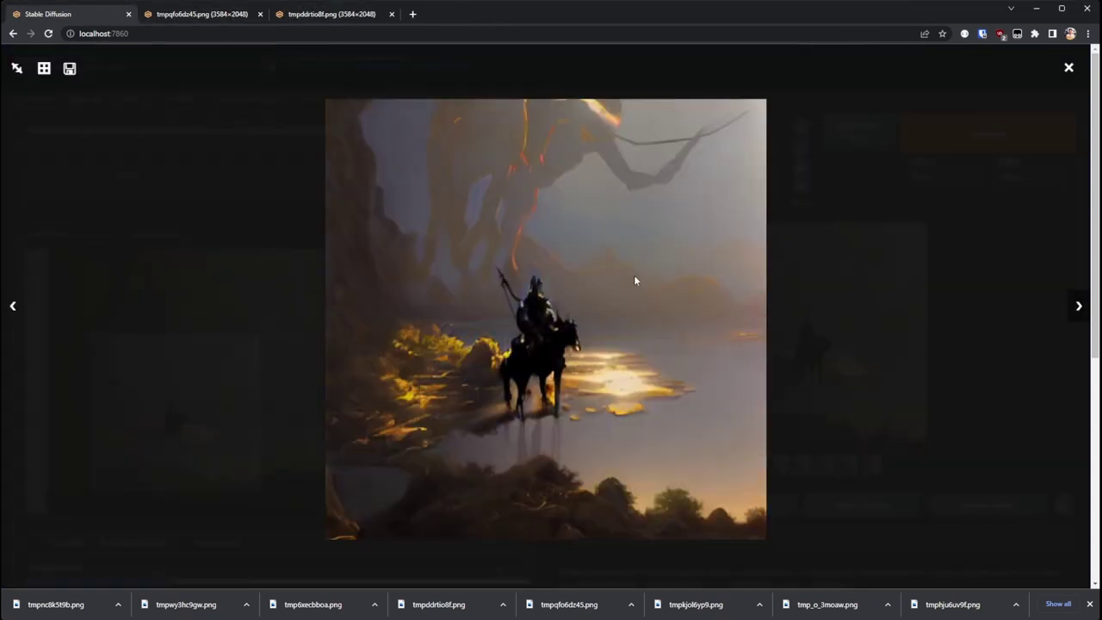
{"action": "right_click", "coordinate": [652, 284]}
{"action": "left_click", "coordinate": [1080, 305]}
{"action": "left_click", "coordinate": [1079, 306]}
{"action": "left_click", "coordinate": [1078, 306]}
{"action": "left_click", "coordinate": [1079, 308]}
{"action": "left_click", "coordinate": [1079, 310]}
{"action": "left_click", "coordinate": [1068, 67]}
- Tighten the img2img crop to a small square around the rider silhouette and generate again
{"action": "left_click", "coordinate": [737, 504]}
{"action": "left_click_drag", "start_coordinate": [91, 334], "coordinate": [148, 387]}
{"action": "left_click_drag", "start_coordinate": [176, 424], "coordinate": [149, 406]}
{"action": "left_click_drag", "start_coordinate": [122, 371], "coordinate": [141, 386]}
{"action": "left_click_drag", "start_coordinate": [209, 452], "coordinate": [197, 445]}
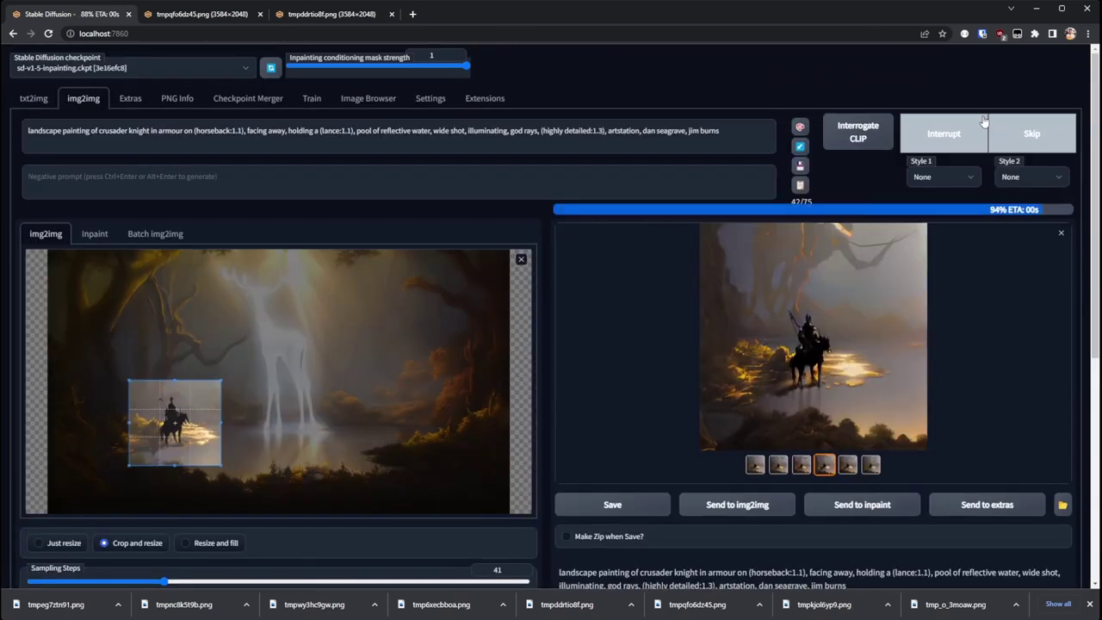
- Switch to Photoshop, place two generated knight images side by side in the composite, and group them as "knight"
{"action": "key", "text": "Return"}
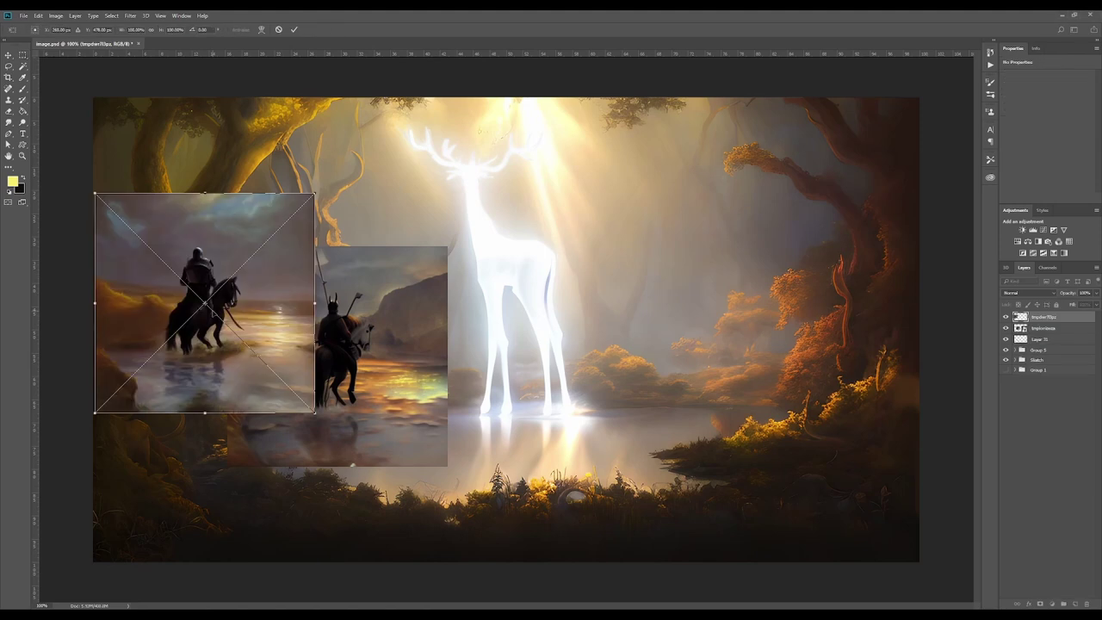
{"action": "left_click_drag", "start_coordinate": [204, 303], "coordinate": [529, 346]}
{"action": "key", "text": "Return"}
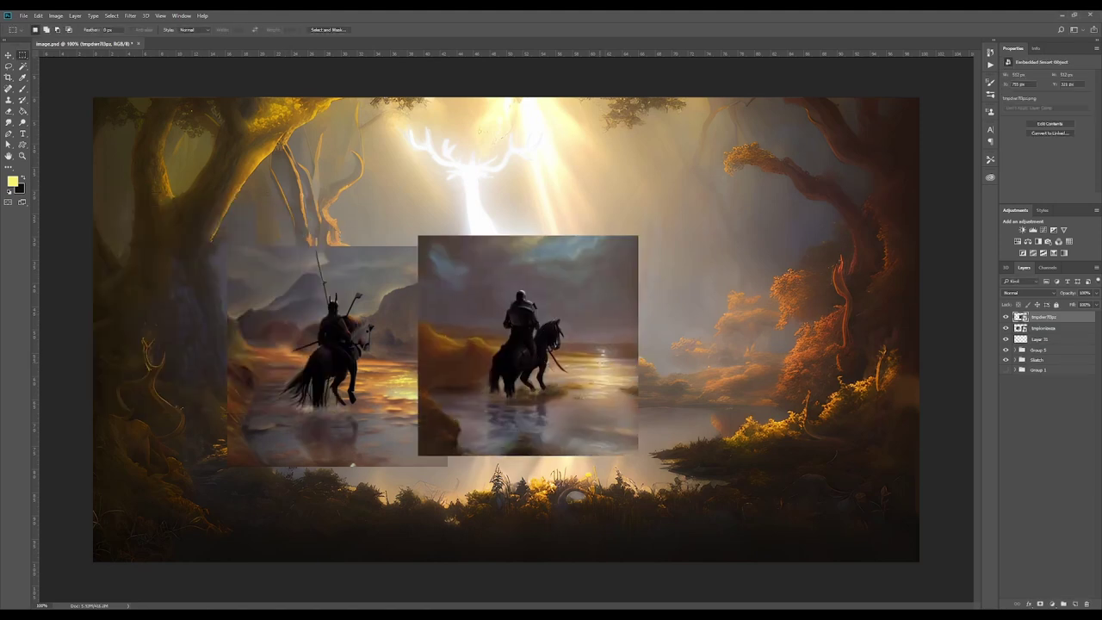
{"action": "key", "text": "v"}
{"action": "left_click", "coordinate": [1037, 329], "text": "shift"}
{"action": "key", "text": "ctrl+g"}
{"action": "double_click", "coordinate": [1040, 317]}
{"action": "type", "text": "knight"}
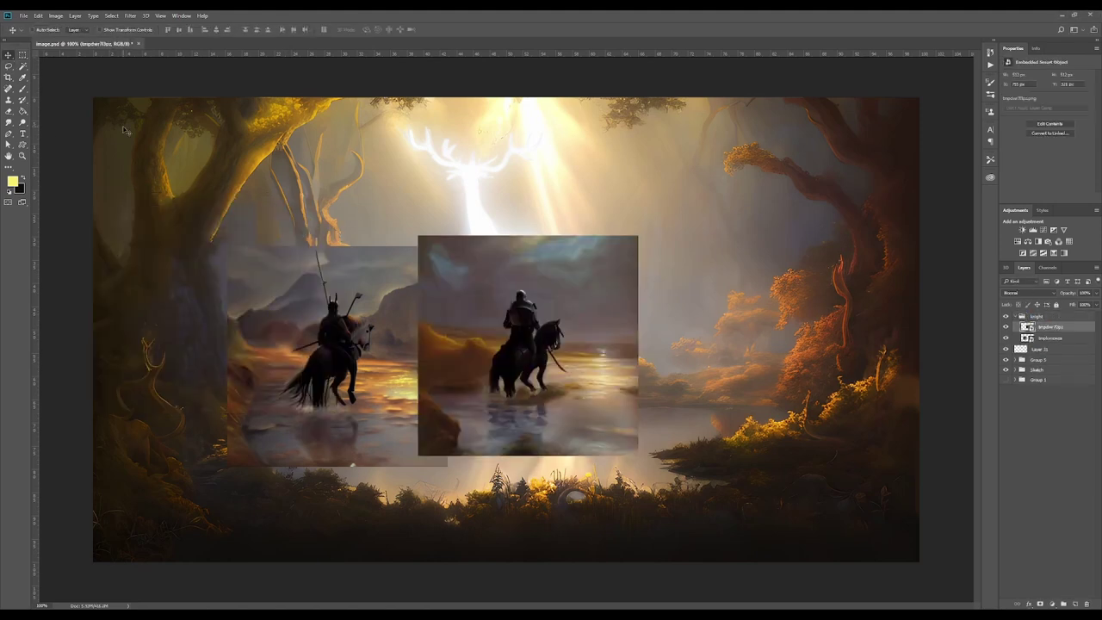
- Align the second knight over the first at reduced opacity, restore full opacity and blend it in through an inverted layer mask
{"action": "left_click_drag", "start_coordinate": [599, 392], "coordinate": [407, 387]}
{"action": "key", "text": "8"}
{"action": "key", "text": "5"}
{"action": "key", "text": "0"}
{"action": "left_click", "coordinate": [1040, 603]}
{"action": "key", "text": "b"}
{"action": "key", "text": "ctrl+i"}
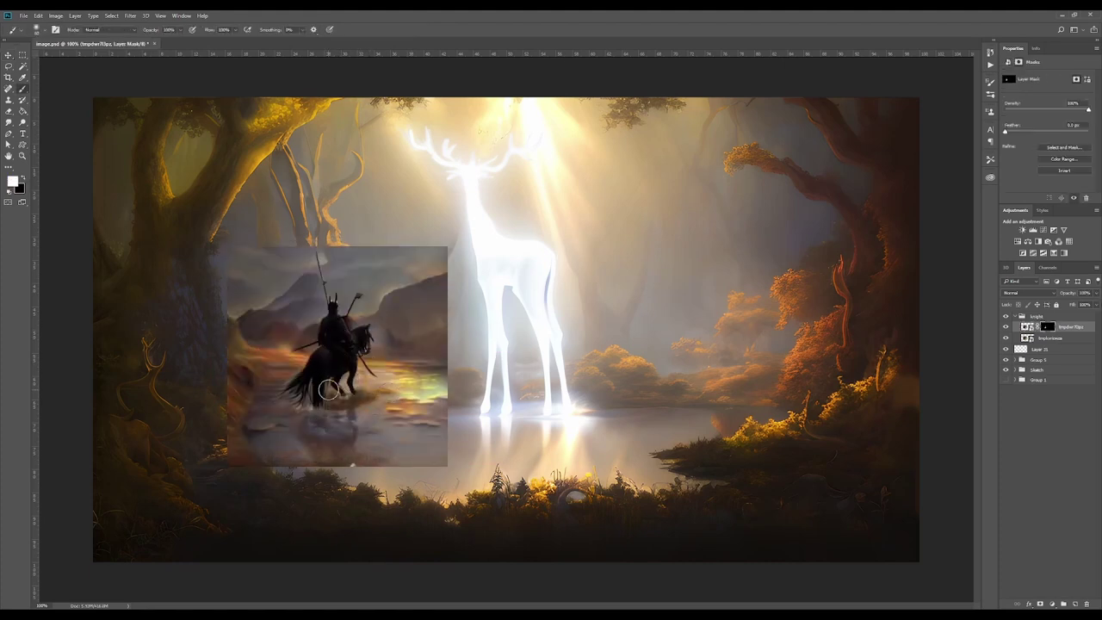
- Scale down the knight group and position it at the water's edge on the left bank
{"action": "key", "text": "v"}
{"action": "left_click", "coordinate": [1046, 317]}
{"action": "key", "text": "ctrl+t"}
{"action": "left_click_drag", "start_coordinate": [446, 242], "coordinate": [356, 322]}
{"action": "left_click_drag", "start_coordinate": [297, 392], "coordinate": [449, 411]}
{"action": "left_click_drag", "start_coordinate": [518, 338], "coordinate": [526, 329]}
{"action": "mouse_move", "coordinate": [447, 413]}
{"action": "left_mouse_down"}
{"action": "mouse_move", "coordinate": [333, 418]}
{"action": "mouse_move", "coordinate": [320, 442]}
{"action": "left_mouse_up"}
{"action": "key", "text": "Return"}
- Add a layer mask to the knight group and paint away the outer edges of its background with a soft brush
{"action": "left_click", "coordinate": [1040, 604]}
{"action": "key", "text": "b"}
{"action": "left_click_drag", "start_coordinate": [366, 529], "coordinate": [264, 526]}
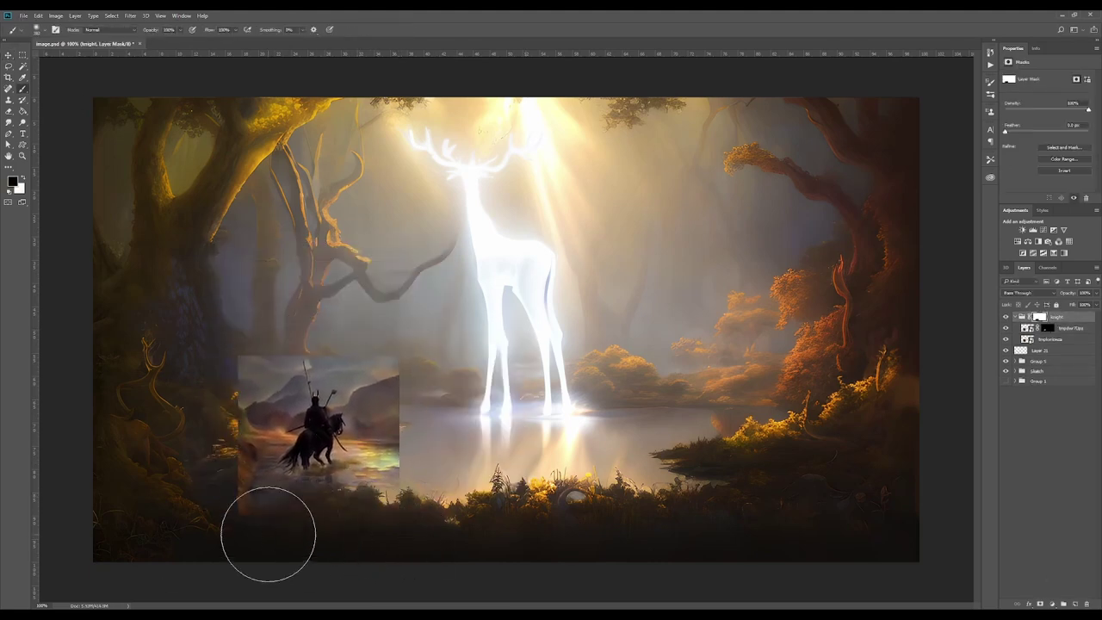
{"action": "key", "text": "bracketleft"}
{"action": "key", "text": "bracketleft"}
{"action": "key", "text": "bracketleft"}
{"action": "key", "text": "bracketleft"}
{"action": "key", "text": "bracketleft"}
{"action": "mouse_move", "coordinate": [218, 416]}
{"action": "left_mouse_down"}
{"action": "mouse_move", "coordinate": [381, 381]}
{"action": "mouse_move", "coordinate": [381, 439]}
{"action": "left_mouse_up"}
{"action": "key", "text": "x"}
{"action": "key", "text": "x"}
{"action": "left_click_drag", "start_coordinate": [381, 455], "coordinate": [403, 467]}
{"action": "left_click", "coordinate": [382, 471]}
- Paint the knight group's mask with a smaller brush to remove the remaining background close around the rider
{"action": "key", "text": "bracketleft"}
{"action": "key", "text": "bracketleft"}
{"action": "key", "text": "bracketleft"}
{"action": "key", "text": "bracketleft"}
{"action": "key", "text": "bracketleft"}
{"action": "key", "text": "bracketleft"}
{"action": "mouse_move", "coordinate": [355, 419]}
{"action": "left_mouse_down"}
{"action": "mouse_move", "coordinate": [334, 382]}
{"action": "mouse_move", "coordinate": [299, 387]}
{"action": "left_mouse_up"}
- Duplicate the knight group, change the copy's blend mode, and replace its mask with a new one painted around the rider
{"action": "mouse_move", "coordinate": [1057, 317]}
{"action": "left_mouse_down"}
{"action": "mouse_move", "coordinate": [1058, 551]}
{"action": "mouse_move", "coordinate": [1075, 604]}
{"action": "left_mouse_up"}
{"action": "left_click", "coordinate": [1040, 317], "text": "shift"}
{"action": "left_click", "coordinate": [1027, 294]}
{"action": "left_click", "coordinate": [1020, 332]}
{"action": "left_click", "coordinate": [1005, 384]}
{"action": "left_click_drag", "start_coordinate": [1039, 317], "coordinate": [1086, 605]}
{"action": "left_click", "coordinate": [1040, 604]}
{"action": "mouse_move", "coordinate": [247, 429]}
{"action": "left_mouse_down"}
{"action": "mouse_move", "coordinate": [279, 401]}
{"action": "mouse_move", "coordinate": [370, 404]}
{"action": "mouse_move", "coordinate": [344, 421]}
{"action": "mouse_move", "coordinate": [379, 487]}
{"action": "mouse_move", "coordinate": [299, 466]}
{"action": "mouse_move", "coordinate": [316, 407]}
{"action": "mouse_move", "coordinate": [337, 410]}
{"action": "left_mouse_up"}
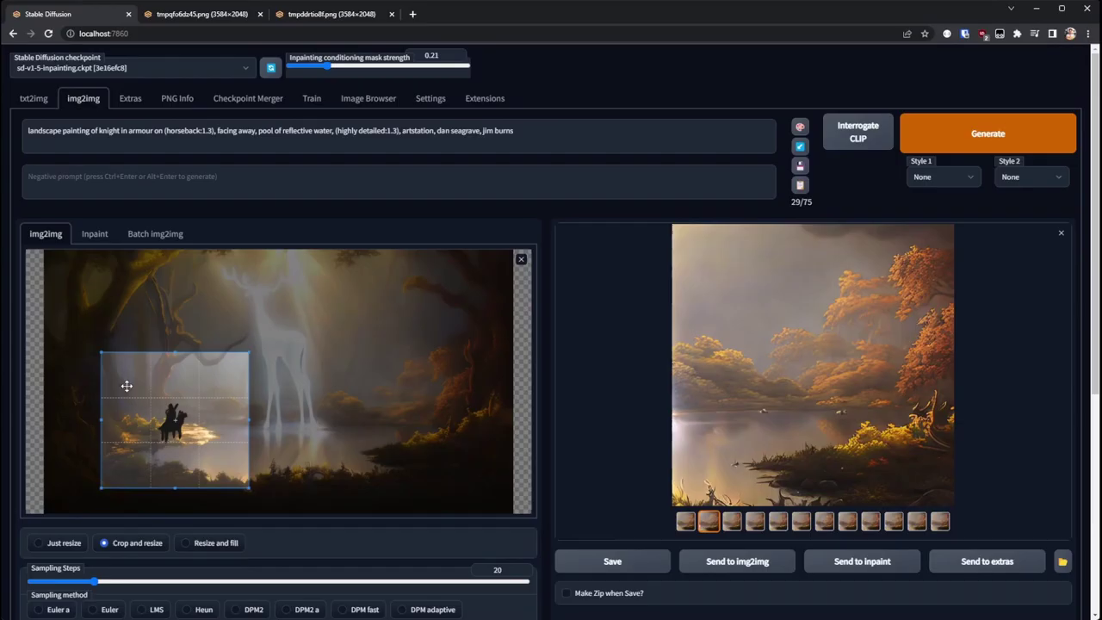
- Replace the img2img source in Stable Diffusion with the updated composite and crop it to a square around the knight
{"action": "left_click", "coordinate": [521, 261]}
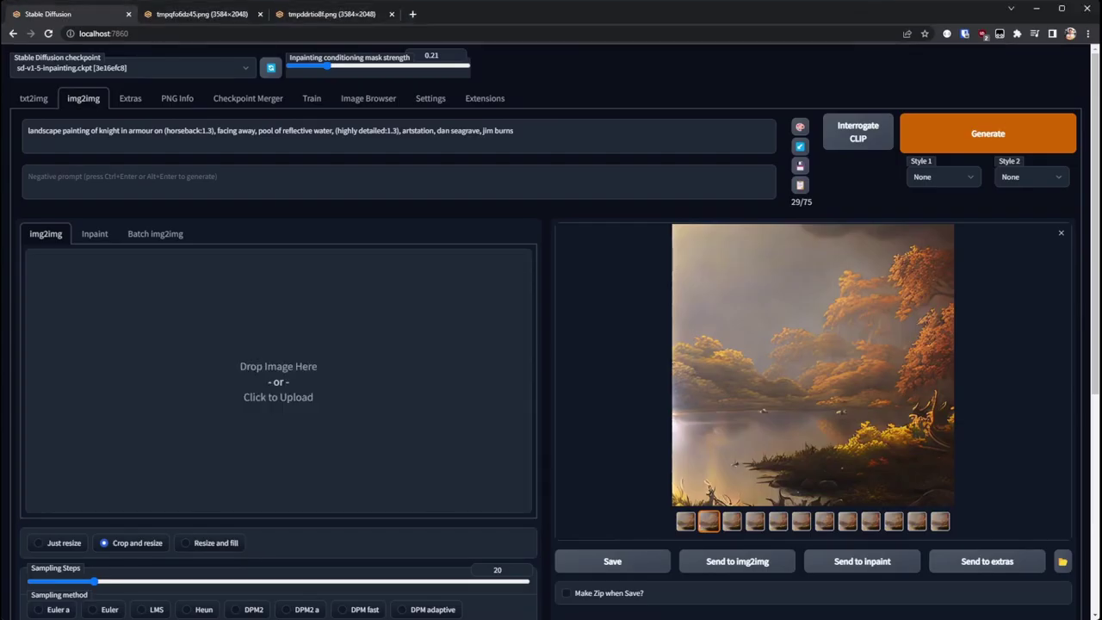
{"action": "left_click", "coordinate": [508, 260]}
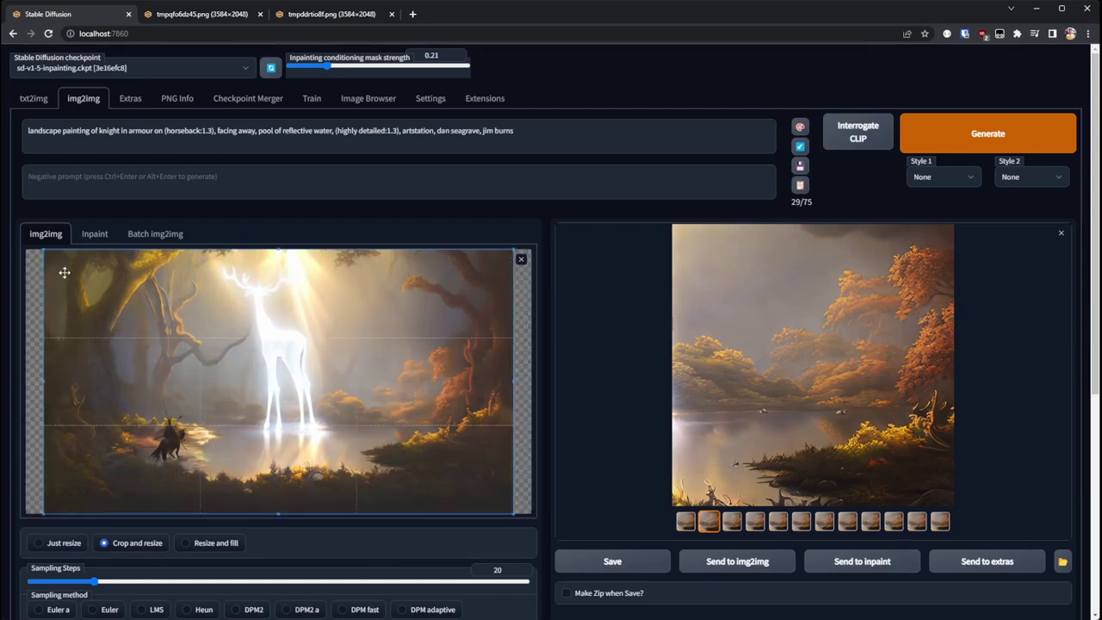
{"action": "left_click_drag", "start_coordinate": [48, 251], "coordinate": [370, 383]}
{"action": "left_click_drag", "start_coordinate": [391, 481], "coordinate": [177, 465]}
{"action": "left_click_drag", "start_coordinate": [244, 498], "coordinate": [224, 484]}
{"action": "left_click_drag", "start_coordinate": [185, 415], "coordinate": [189, 428]}
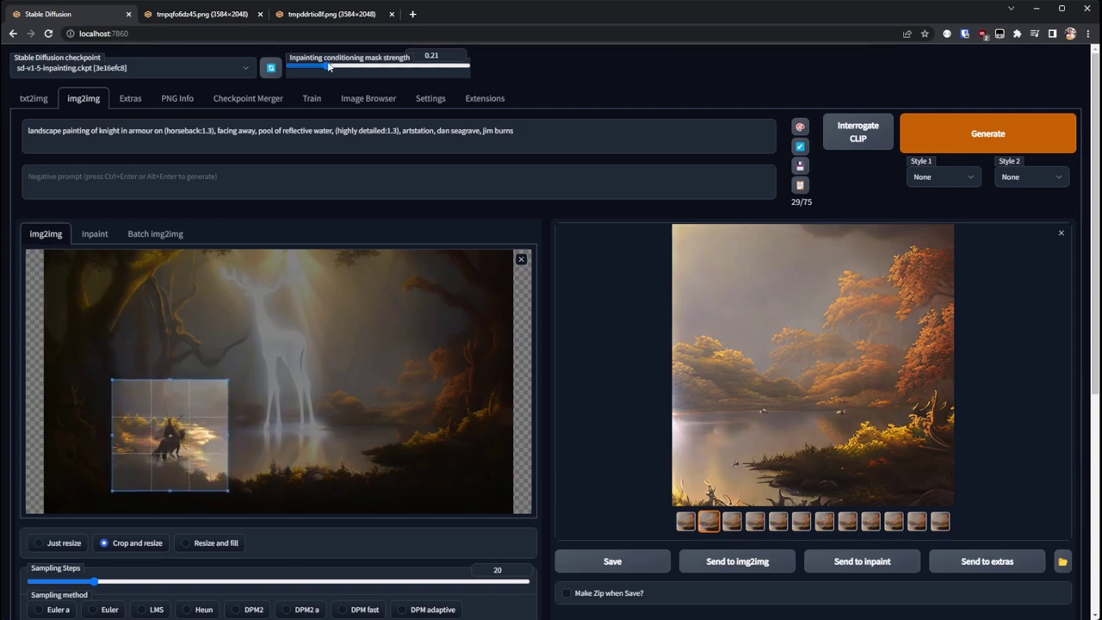
- Set the inpainting conditioning mask strength to 0.2, review the generation settings and generate a batch
{"action": "mouse_move", "coordinate": [334, 65]}
{"action": "left_mouse_down"}
{"action": "mouse_move", "coordinate": [456, 65]}
{"action": "mouse_move", "coordinate": [326, 72]}
{"action": "left_mouse_up"}
{"action": "scroll", "coordinate": [969, 410], "scroll_direction": "down", "scroll_amount": 4}
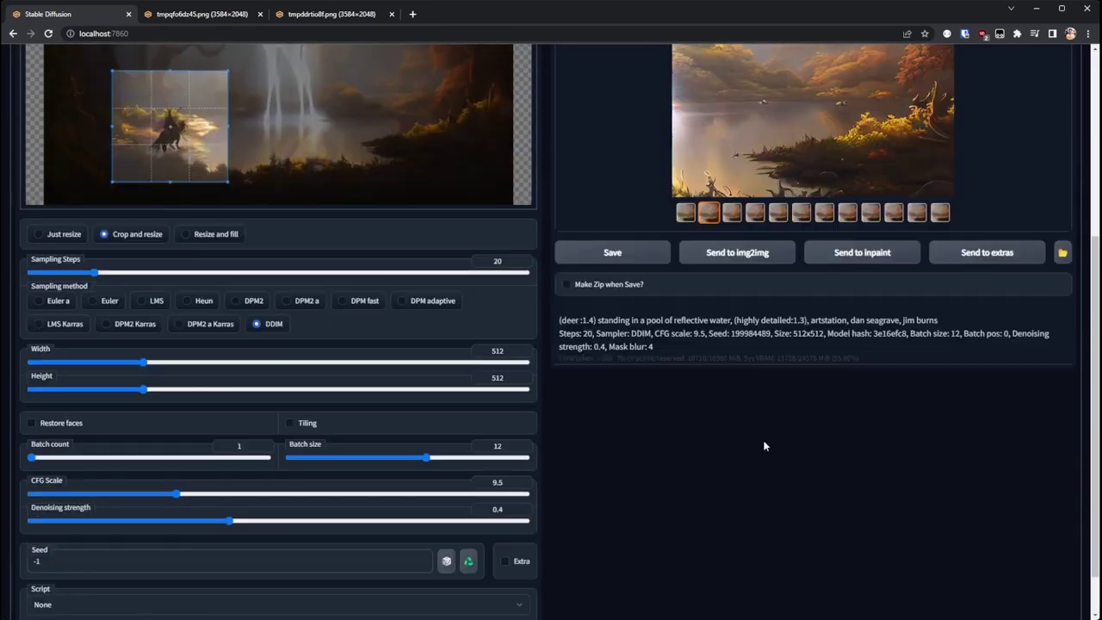
{"action": "scroll", "coordinate": [765, 445], "scroll_direction": "up", "scroll_amount": 4}
{"action": "left_click", "coordinate": [954, 129]}
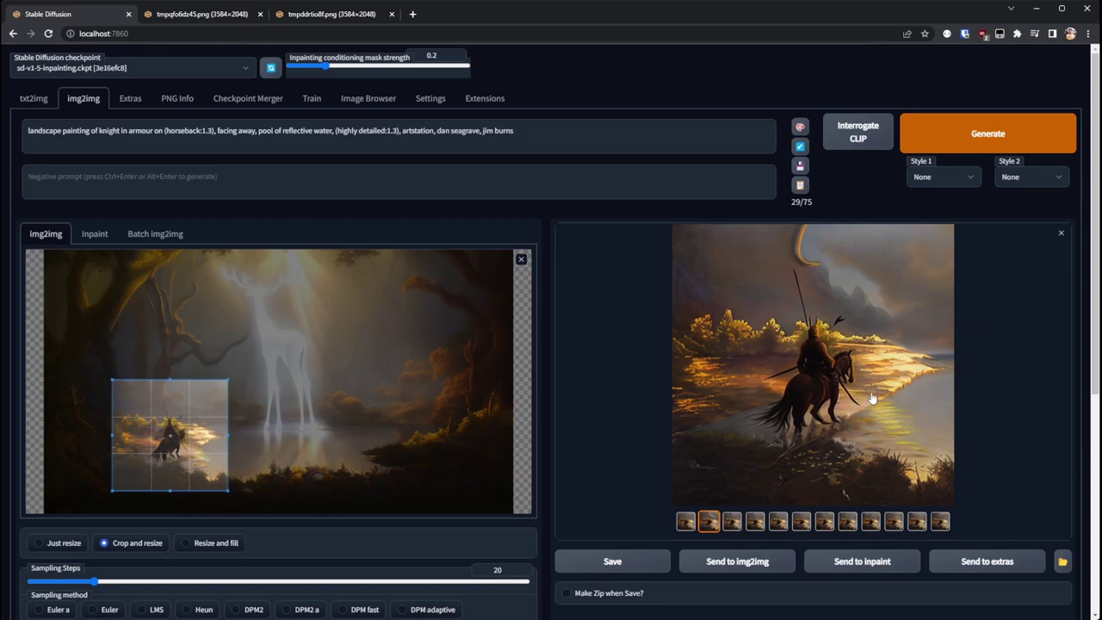
- Look through the newly generated knight variations at full size
{"action": "left_click", "coordinate": [872, 398]}
{"action": "left_click", "coordinate": [1079, 322]}
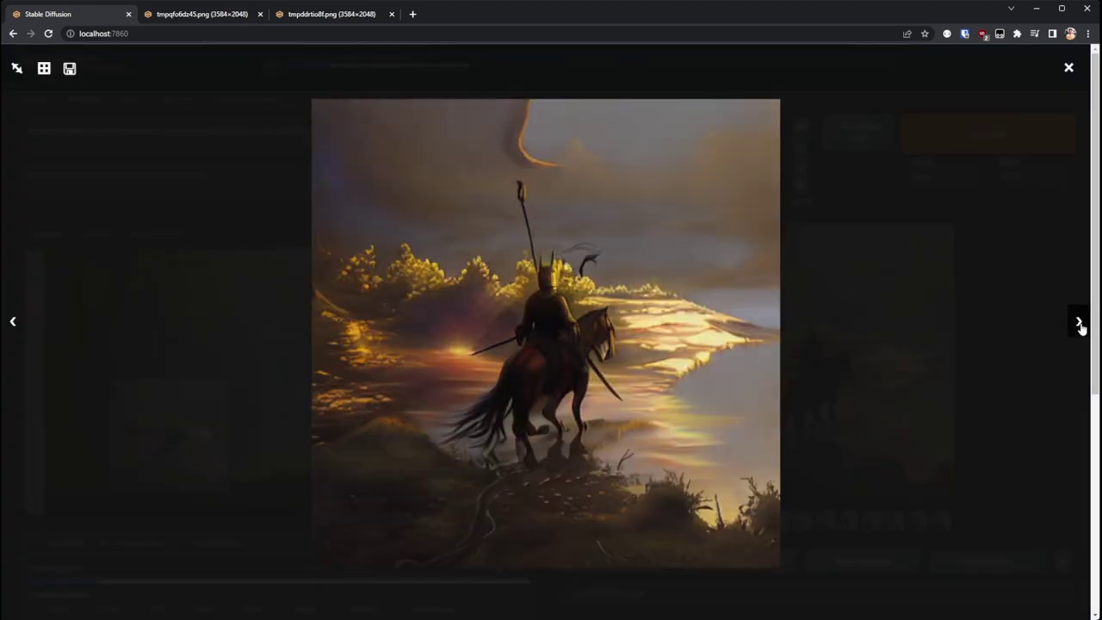
{"action": "left_click", "coordinate": [1078, 322]}
{"action": "left_click", "coordinate": [1079, 322]}
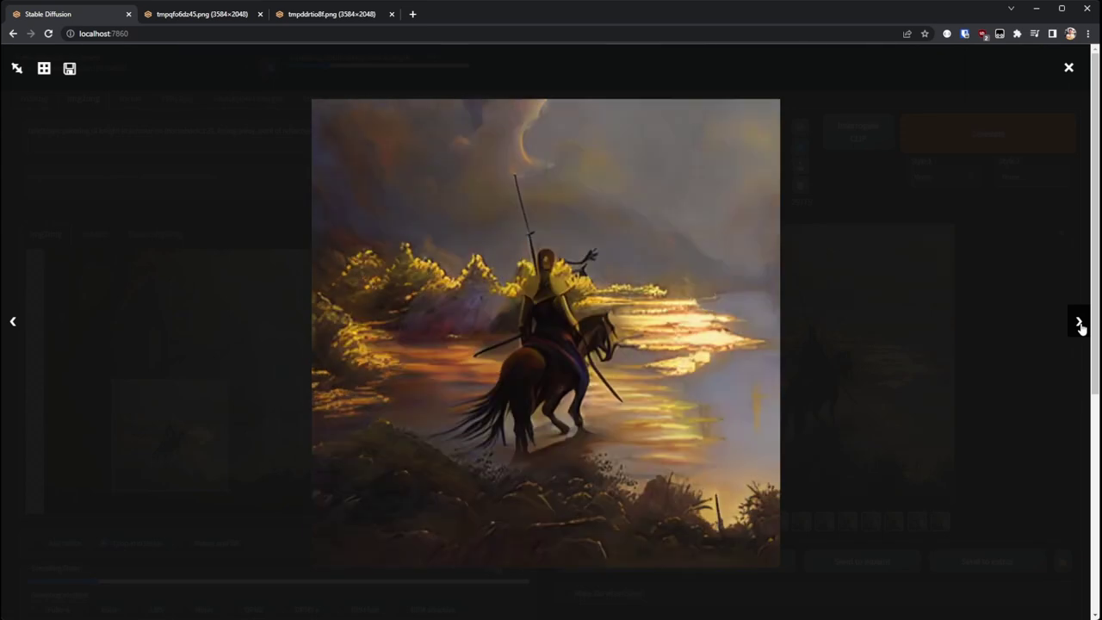
{"action": "left_click", "coordinate": [1079, 322]}
{"action": "left_click", "coordinate": [1079, 322]}
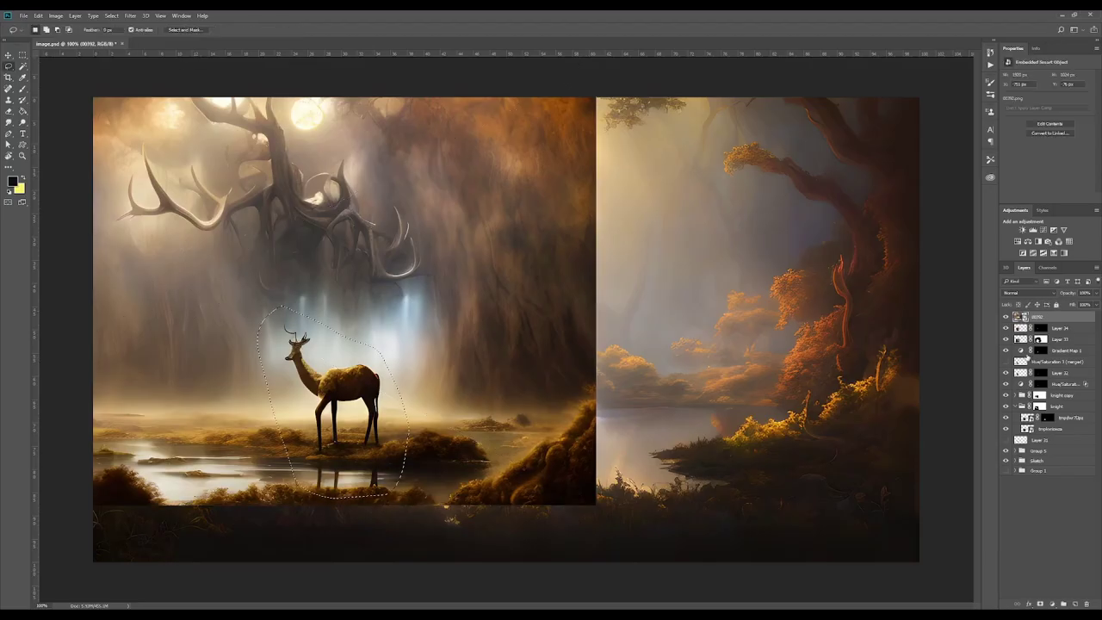
- Copy the lassoed deer in Photoshop to a new layer, hide the source image, and scale the deer down onto the right bank
{"action": "key", "text": "ctrl+j"}
{"action": "left_click", "coordinate": [1006, 328]}
{"action": "left_click_drag", "start_coordinate": [340, 391], "coordinate": [708, 381]}
{"action": "key", "text": "ctrl+t"}
{"action": "left_click_drag", "start_coordinate": [778, 297], "coordinate": [695, 402]}
{"action": "left_click_drag", "start_coordinate": [677, 475], "coordinate": [705, 469]}
{"action": "left_click_drag", "start_coordinate": [654, 399], "coordinate": [666, 412]}
{"action": "left_click_drag", "start_coordinate": [696, 453], "coordinate": [691, 448]}
{"action": "key", "text": "Return"}
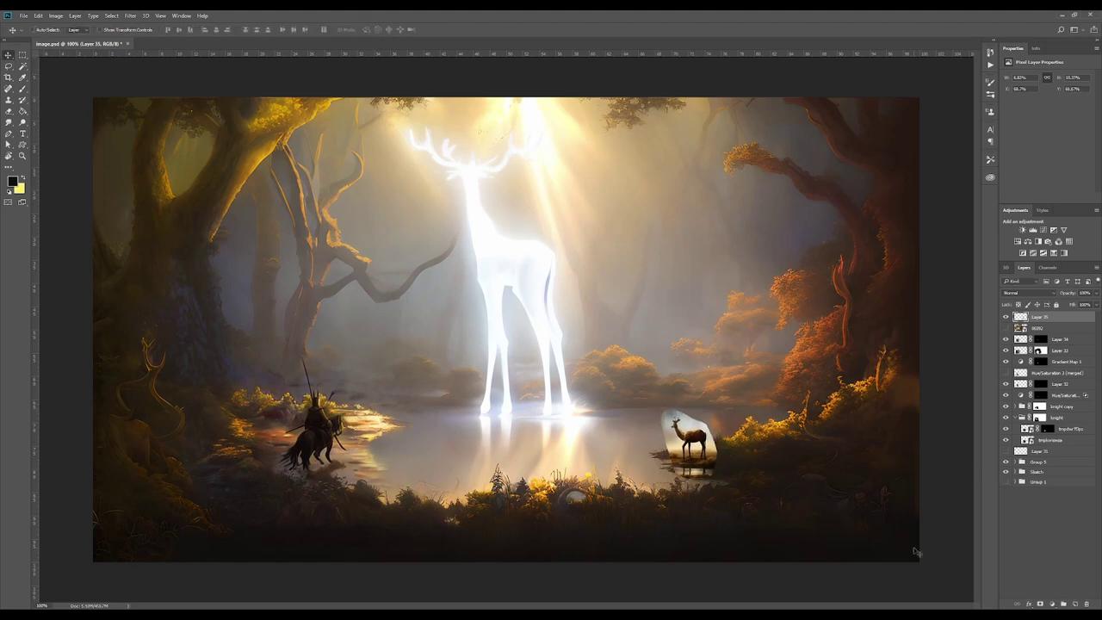
- Try different blend modes on the small deer layer
{"action": "key", "text": "z"}
{"action": "left_click", "coordinate": [734, 465]}
{"action": "left_click", "coordinate": [734, 465]}
{"action": "left_click", "coordinate": [1026, 292]}
{"action": "left_click", "coordinate": [1016, 318]}
{"action": "scroll", "coordinate": [1018, 296], "scroll_direction": "up", "scroll_amount": 2}
{"action": "scroll", "coordinate": [1019, 295], "scroll_direction": "down", "scroll_amount": 4}
{"action": "scroll", "coordinate": [1019, 295], "scroll_direction": "up", "scroll_amount": 4}
- Add a layer mask to the deer layer and paint away the pale background around its head and back
{"action": "left_click", "coordinate": [1040, 603]}
{"action": "key", "text": "b"}
{"action": "mouse_move", "coordinate": [506, 301]}
{"action": "left_mouse_down"}
{"action": "mouse_move", "coordinate": [610, 319]}
{"action": "mouse_move", "coordinate": [676, 400]}
{"action": "left_mouse_up"}
{"action": "mouse_move", "coordinate": [519, 371]}
{"action": "left_mouse_down"}
{"action": "mouse_move", "coordinate": [531, 396]}
{"action": "mouse_move", "coordinate": [543, 341]}
{"action": "left_mouse_up"}
- Add a Curves adjustment clipped to the deer layer and pull the curve down to darken the deer
{"action": "left_click", "coordinate": [1043, 230]}
{"action": "left_click", "coordinate": [1037, 198]}
{"action": "mouse_move", "coordinate": [1086, 96]}
{"action": "left_mouse_down"}
{"action": "mouse_move", "coordinate": [1071, 126]}
{"action": "mouse_move", "coordinate": [1039, 144]}
{"action": "left_mouse_up"}
- Paint the deer layer's mask to remove the leftover background around its body and legs, blending it into the bank
{"action": "left_click", "coordinate": [1041, 328]}
{"action": "left_click_drag", "start_coordinate": [541, 301], "coordinate": [599, 344]}
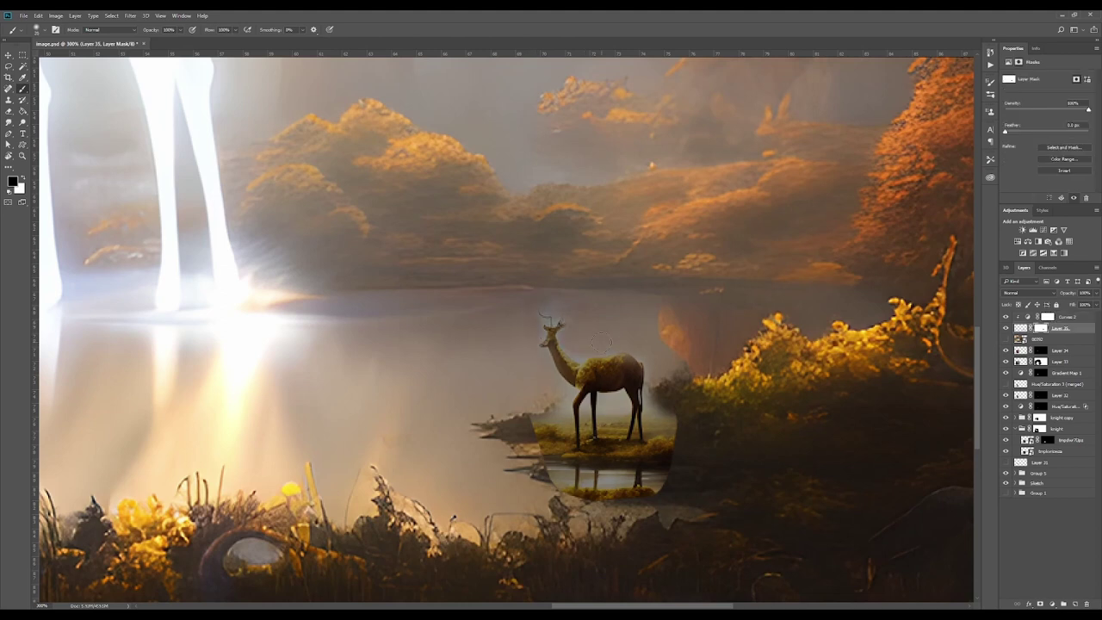
{"action": "key", "text": "]"}
{"action": "key", "text": "]"}
{"action": "mouse_move", "coordinate": [561, 379]}
{"action": "left_mouse_down"}
{"action": "mouse_move", "coordinate": [614, 508]}
{"action": "mouse_move", "coordinate": [669, 416]}
{"action": "mouse_move", "coordinate": [615, 426]}
{"action": "mouse_move", "coordinate": [617, 404]}
{"action": "mouse_move", "coordinate": [607, 409]}
{"action": "mouse_move", "coordinate": [638, 452]}
{"action": "left_mouse_up"}
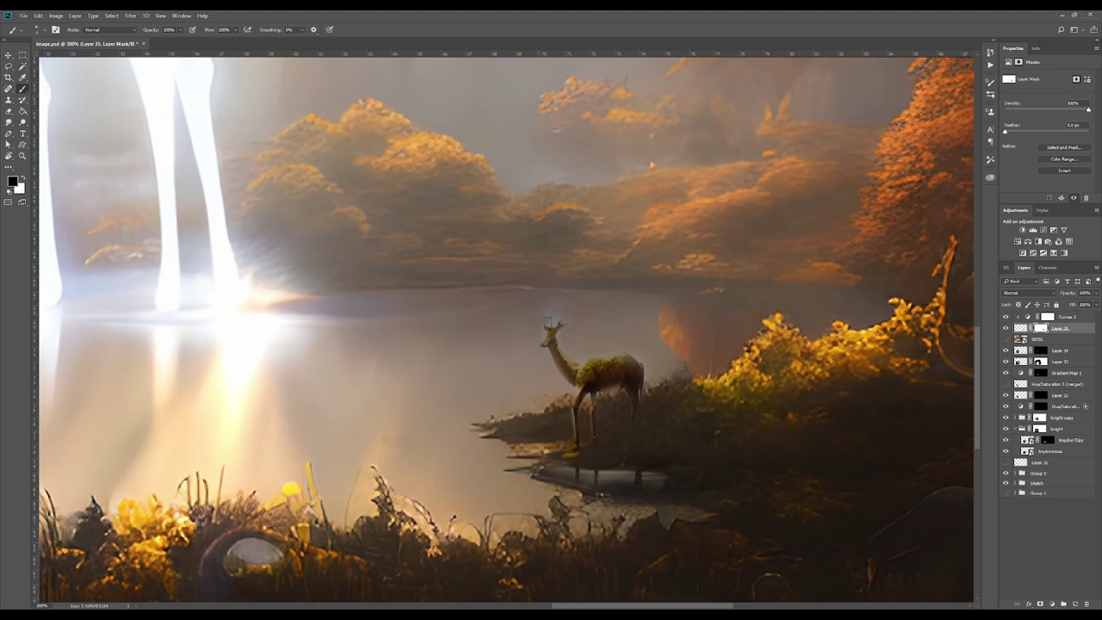
- Change the blend mode of the deer layer to Darken
{"action": "left_click", "coordinate": [1022, 331]}
{"action": "left_click", "coordinate": [1020, 292]}
{"action": "left_click", "coordinate": [1014, 319]}
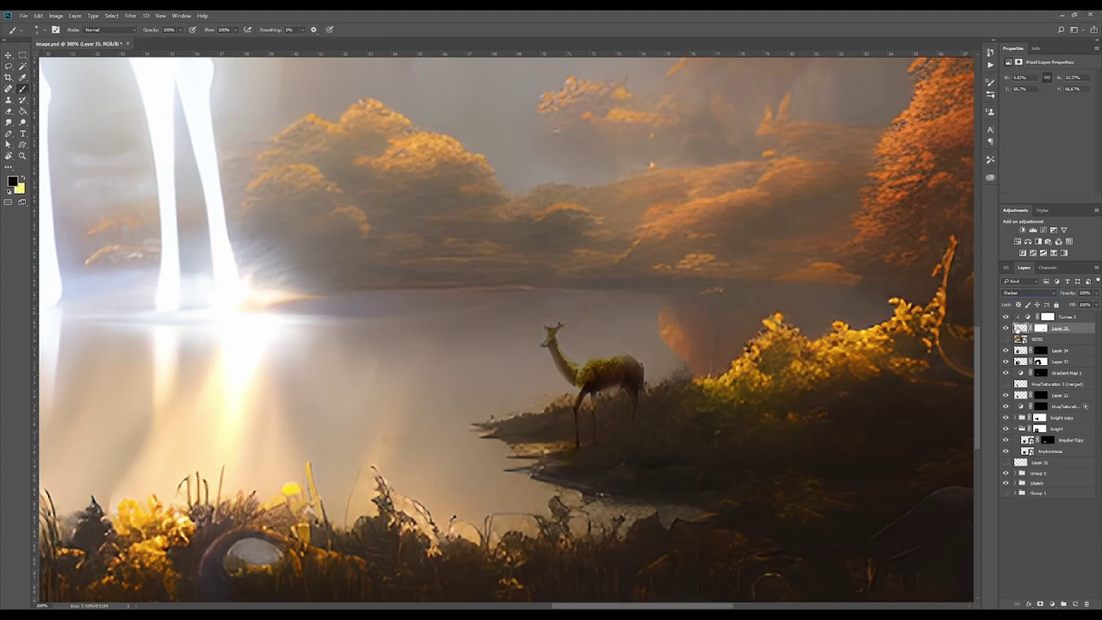
- Add a Hue/Saturation adjustment above the deer's Curves layer, lower its value, and invert its mask to black
{"action": "left_click", "coordinate": [1046, 316]}
{"action": "left_click", "coordinate": [1018, 242]}
{"action": "left_click_drag", "start_coordinate": [1047, 107], "coordinate": [1016, 110]}
{"action": "left_click", "coordinate": [1044, 151]}
{"action": "key", "text": "ctrl+i"}
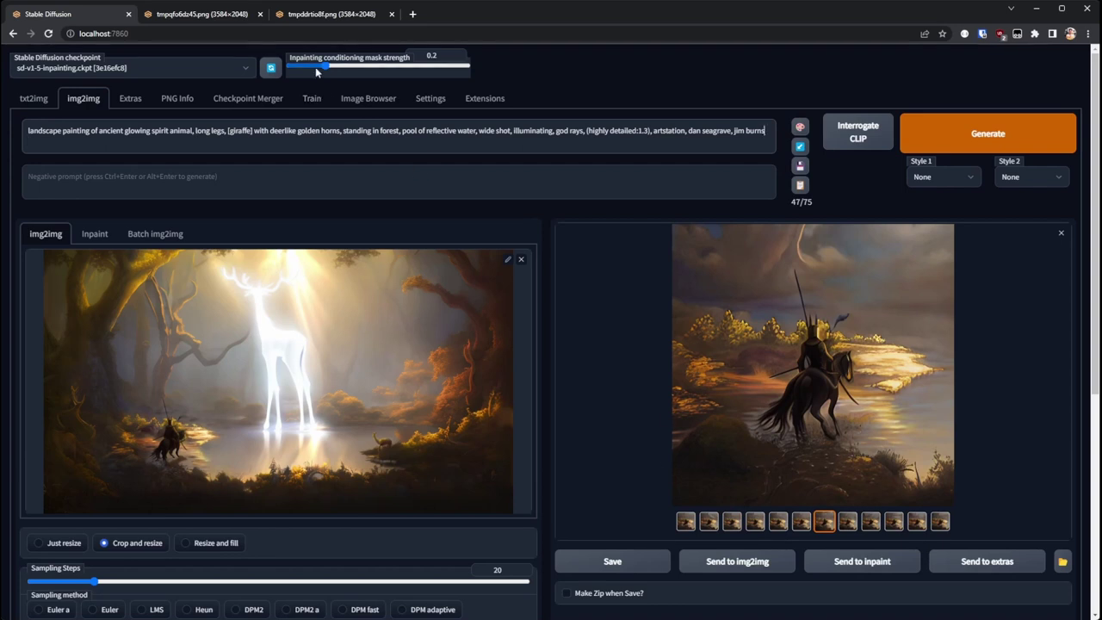
- Switch to Stable Diffusion, set inpainting conditioning mask strength to 0 and sampling steps to 42, and generate img2img variations of the full scene
{"action": "left_click_drag", "start_coordinate": [316, 72], "coordinate": [289, 68]}
{"action": "left_click", "coordinate": [1061, 232]}
{"action": "scroll", "coordinate": [810, 310], "scroll_direction": "down", "scroll_amount": 6}
{"action": "left_click", "coordinate": [382, 538]}
{"action": "left_click_drag", "start_coordinate": [148, 291], "coordinate": [167, 293]}
{"action": "scroll", "coordinate": [322, 480], "scroll_direction": "up", "scroll_amount": 4}
{"action": "left_click", "coordinate": [954, 141]}
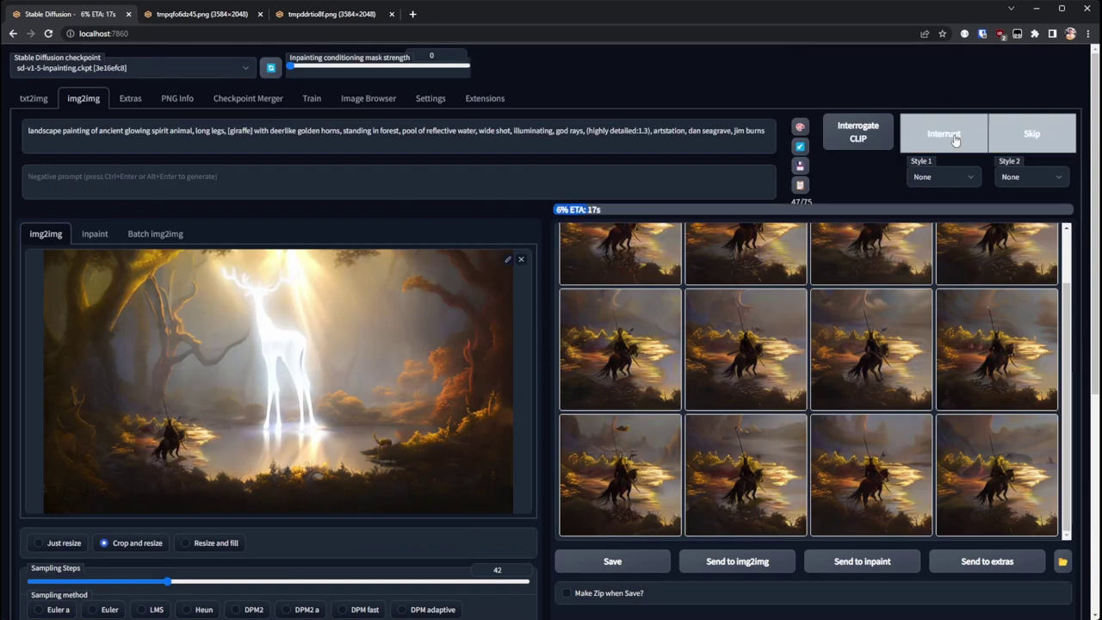
{"action": "scroll", "coordinate": [706, 438], "scroll_direction": "down", "scroll_amount": 3}
{"action": "scroll", "coordinate": [825, 480], "scroll_direction": "up", "scroll_amount": 3}
{"action": "left_click", "coordinate": [947, 138]}
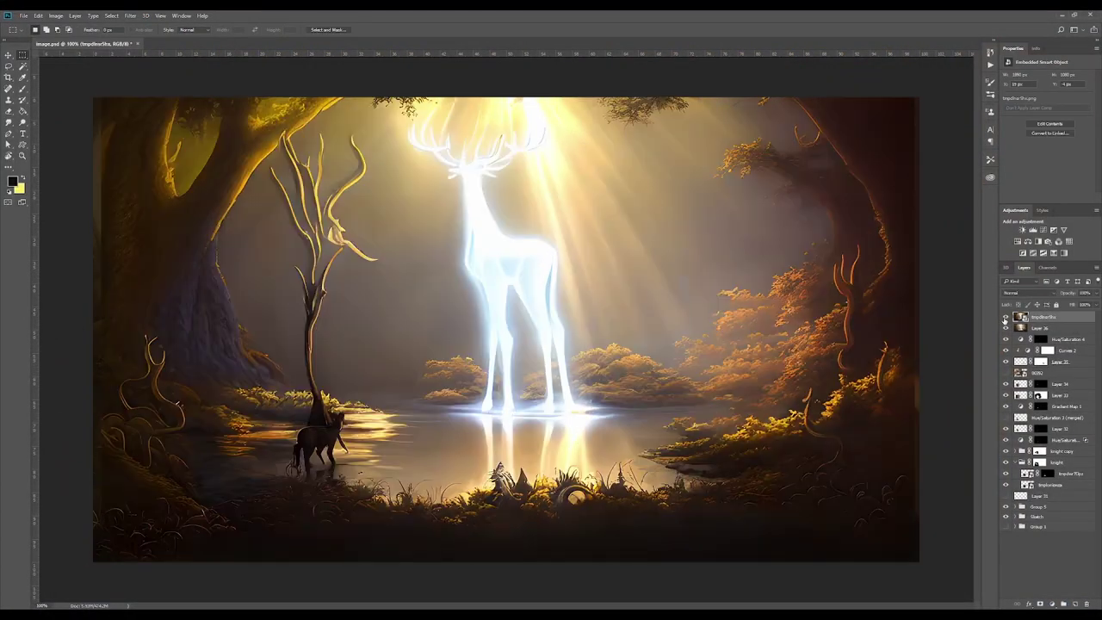
- Add a layer mask to the placed generated scene in Photoshop and invert it to hide the whole layer
{"action": "left_click", "coordinate": [1006, 318]}
{"action": "left_click", "coordinate": [1064, 328]}
{"action": "left_click", "coordinate": [1064, 317]}
{"action": "left_click", "coordinate": [1040, 604]}
{"action": "key", "text": "ctrl+i"}
- Paint the mask with a large soft brush to reveal generated detail around the beast's head, the right-hand trees and the bare tree
{"action": "key", "text": "b"}
{"action": "right_click", "coordinate": [458, 317], "text": "alt"}
{"action": "mouse_move", "coordinate": [465, 201]}
{"action": "left_mouse_down"}
{"action": "mouse_move", "coordinate": [516, 169]}
{"action": "mouse_move", "coordinate": [520, 370]}
{"action": "mouse_move", "coordinate": [500, 327]}
{"action": "mouse_move", "coordinate": [482, 155]}
{"action": "left_mouse_up"}
{"action": "mouse_move", "coordinate": [788, 424]}
{"action": "left_mouse_down"}
{"action": "mouse_move", "coordinate": [837, 407]}
{"action": "mouse_move", "coordinate": [846, 284]}
{"action": "mouse_move", "coordinate": [837, 182]}
{"action": "left_mouse_up"}
{"action": "mouse_move", "coordinate": [300, 258]}
{"action": "left_mouse_down"}
{"action": "mouse_move", "coordinate": [315, 246]}
{"action": "mouse_move", "coordinate": [284, 215]}
{"action": "left_mouse_up"}
{"action": "key", "text": "x"}
{"action": "key", "text": "x"}
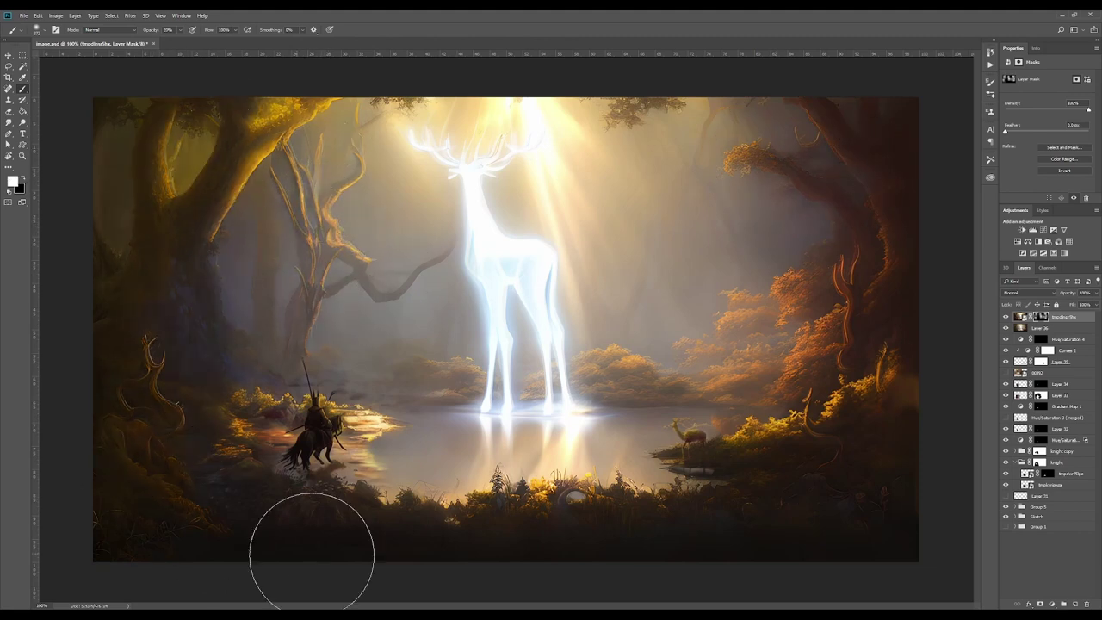
- Paint the mask over the foreground bushes and the right bank to blend in generated foliage, and reduce the brush size
{"action": "left_click_drag", "start_coordinate": [529, 517], "coordinate": [494, 524]}
{"action": "left_click_drag", "start_coordinate": [756, 515], "coordinate": [740, 452]}
{"action": "key", "text": "bracketleft"}
{"action": "key", "text": "bracketleft"}
{"action": "key", "text": "bracketleft"}
{"action": "key", "text": "bracketleft"}
{"action": "key", "text": "bracketleft"}
{"action": "key", "text": "bracketleft"}
{"action": "key", "text": "bracketleft"}
{"action": "key", "text": "bracketleft"}
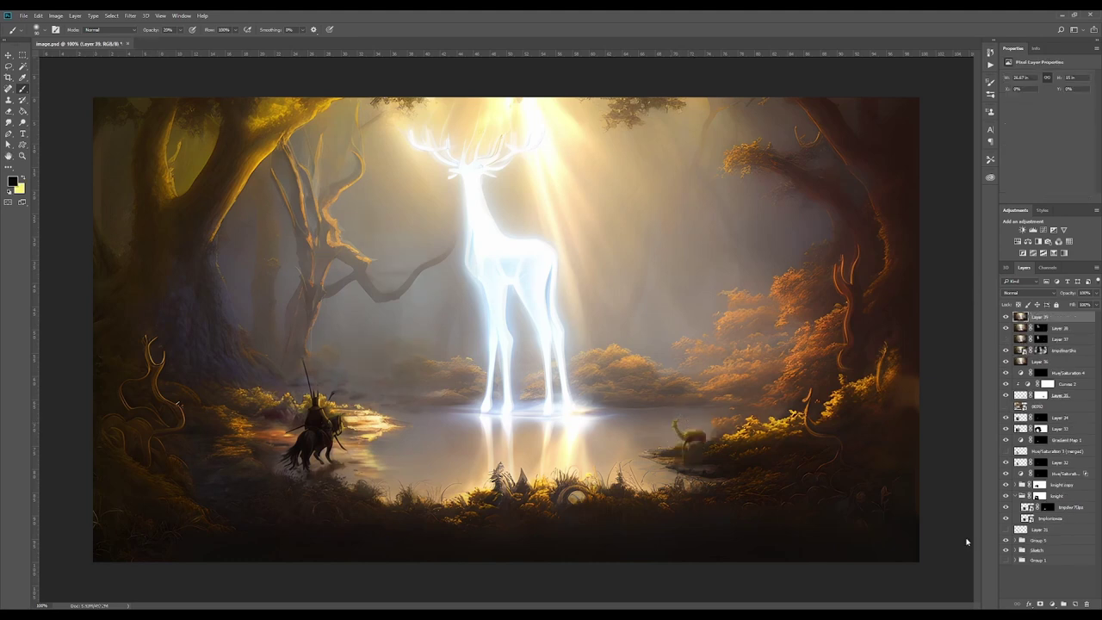